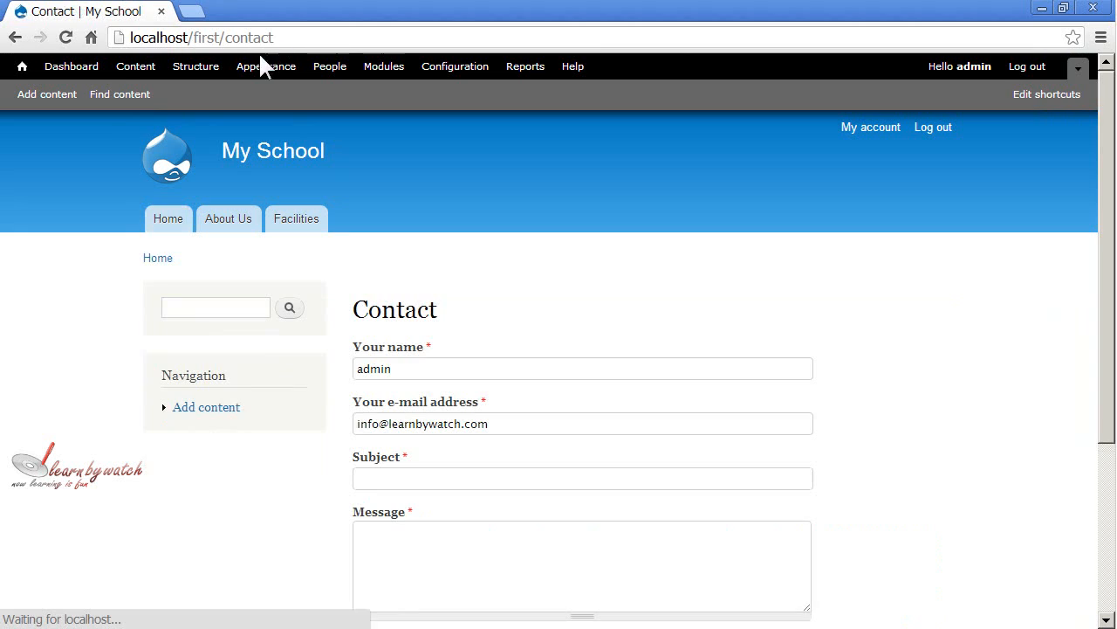
Examine the contact page's URL path, its title and its form fields.
{"action": "left_click_drag", "start_coordinate": [224, 37], "coordinate": [295, 38]}
{"action": "left_click", "coordinate": [432, 267]}
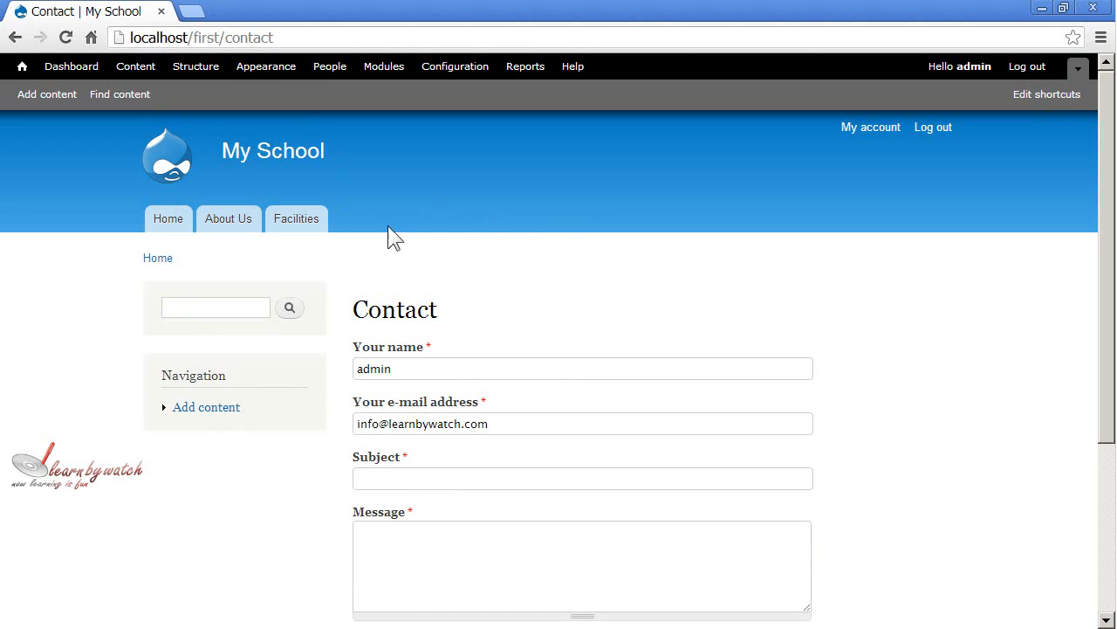
{"action": "scroll", "coordinate": [441, 349], "scroll_direction": "down", "scroll_amount": 1}
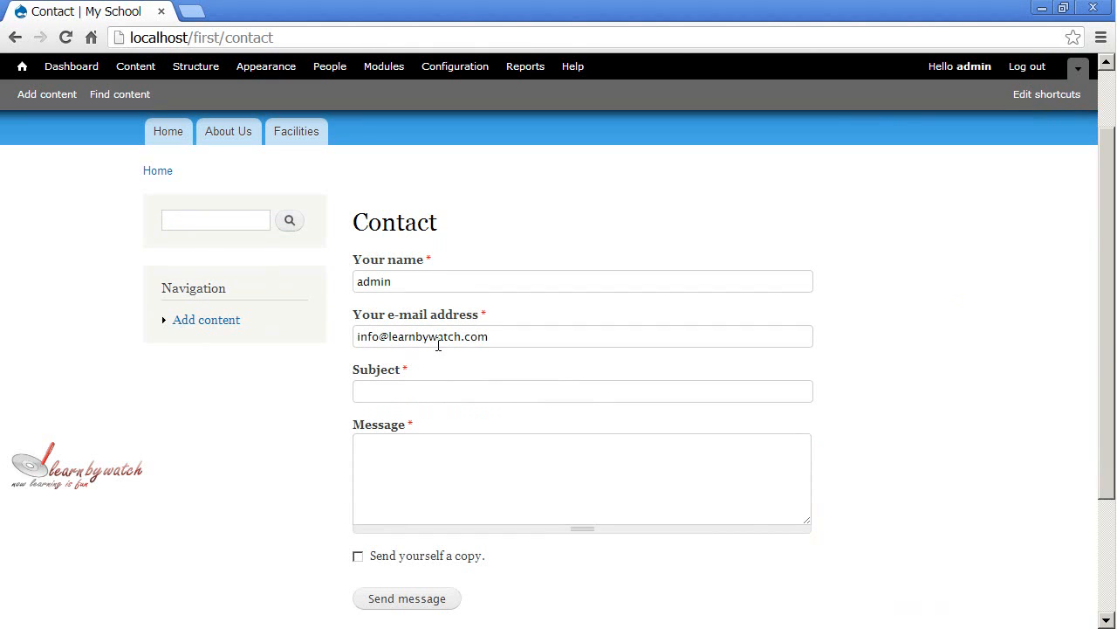
{"action": "scroll", "coordinate": [438, 345], "scroll_direction": "up", "scroll_amount": 1}
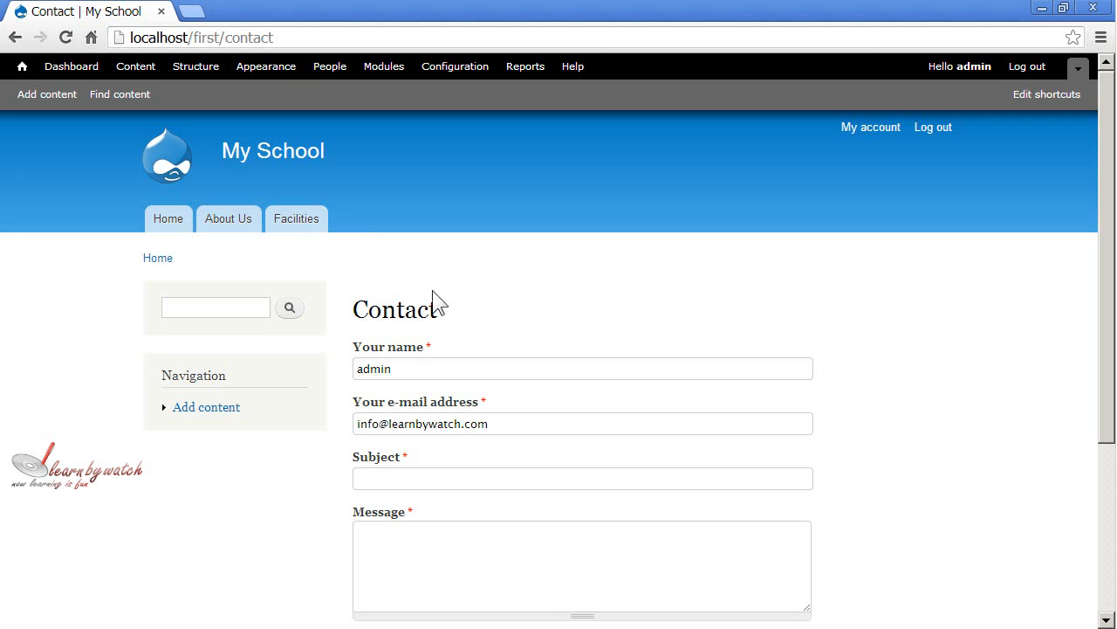
{"action": "left_click_drag", "start_coordinate": [353, 310], "coordinate": [438, 311]}
{"action": "left_click", "coordinate": [463, 321]}
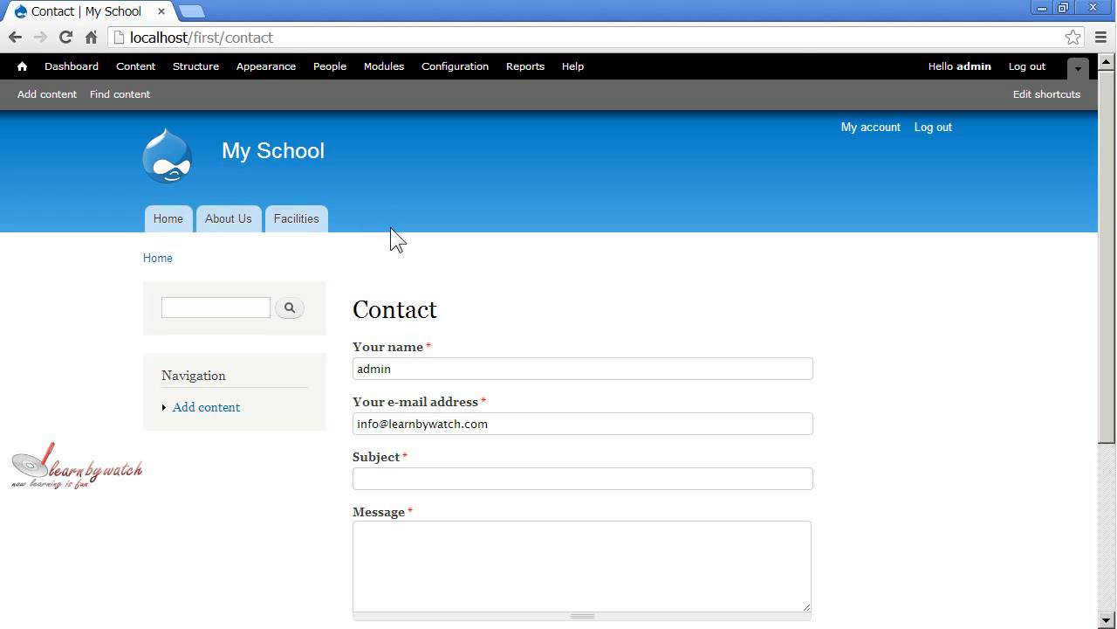
Open the form for adding a new link to the site's Main menu.
{"action": "left_click", "coordinate": [194, 76]}
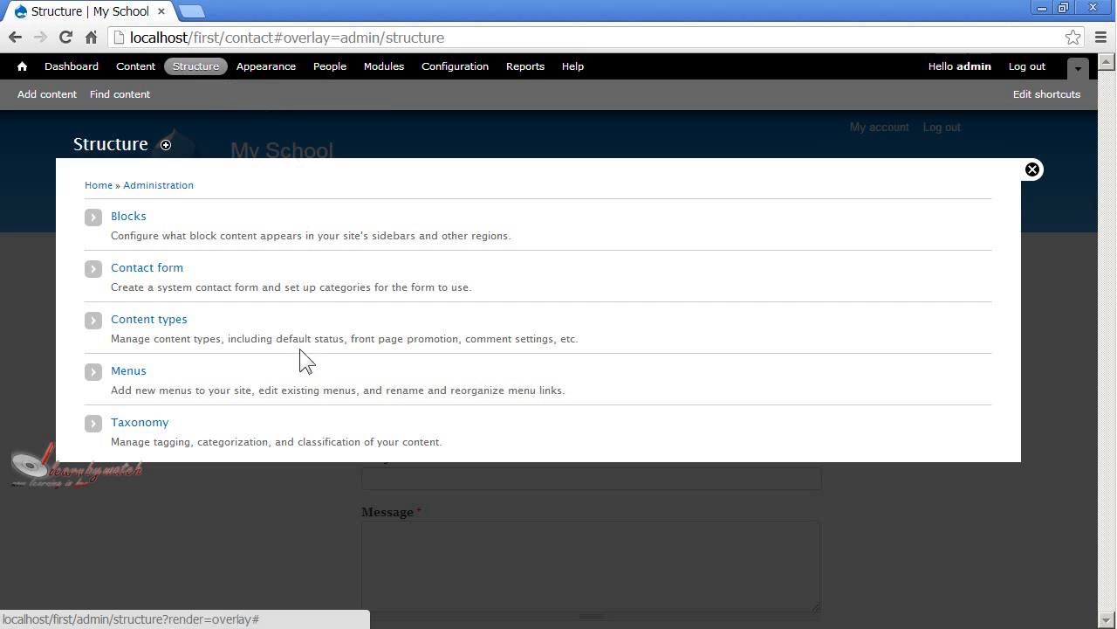
{"action": "left_click", "coordinate": [128, 375]}
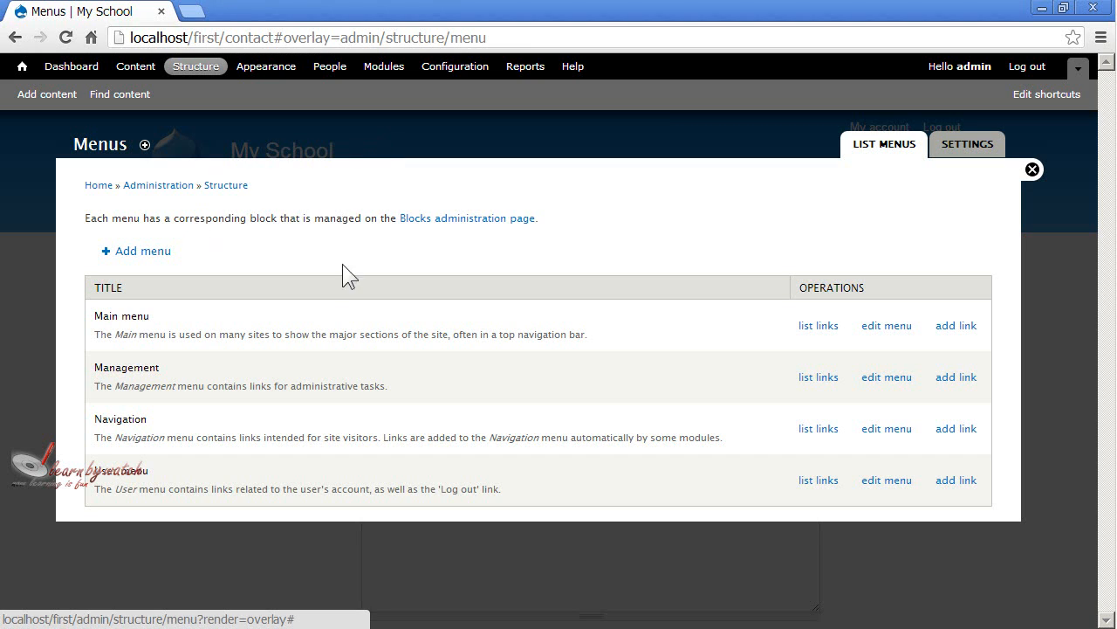
{"action": "left_click_drag", "start_coordinate": [138, 334], "coordinate": [569, 336]}
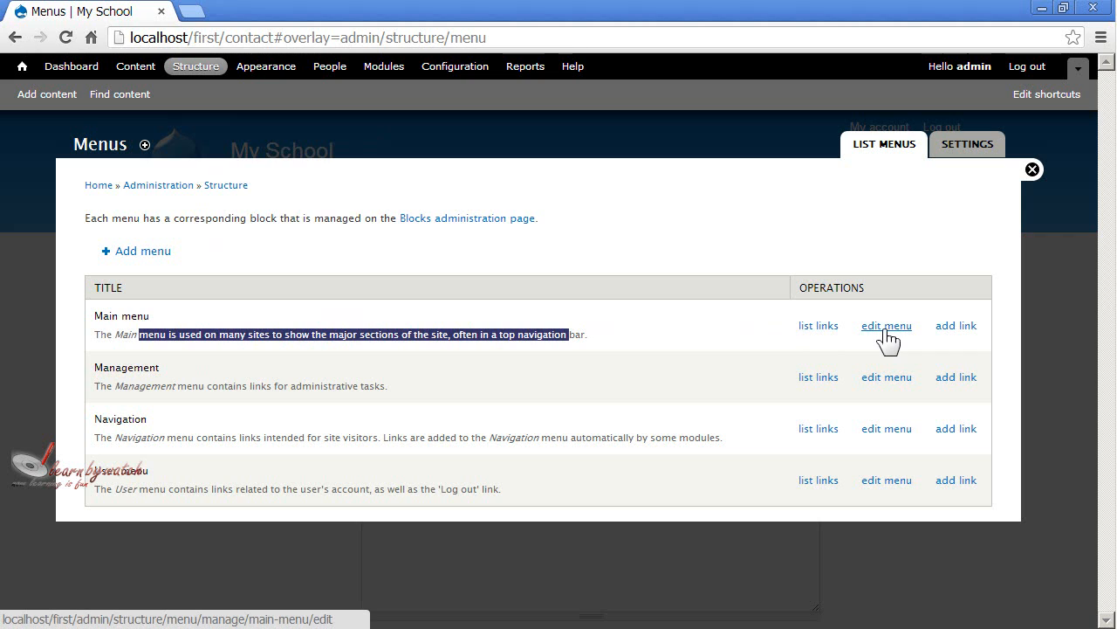
{"action": "left_click", "coordinate": [966, 337]}
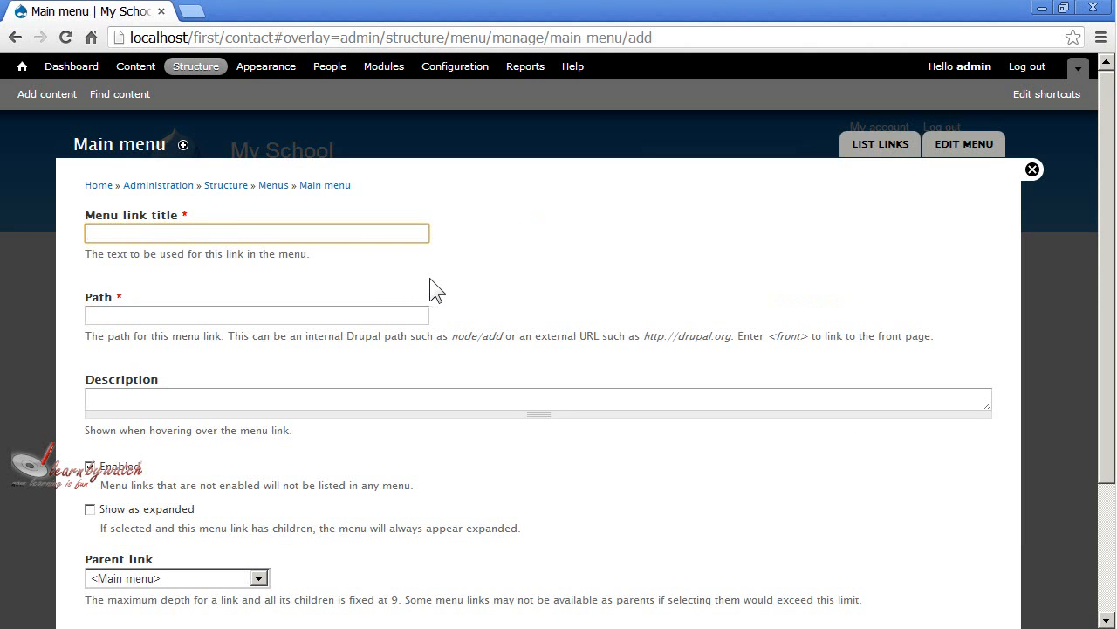
Set the menu link title to "Contact Us" and its path to "contact".
{"action": "type", "text": "Cont"}
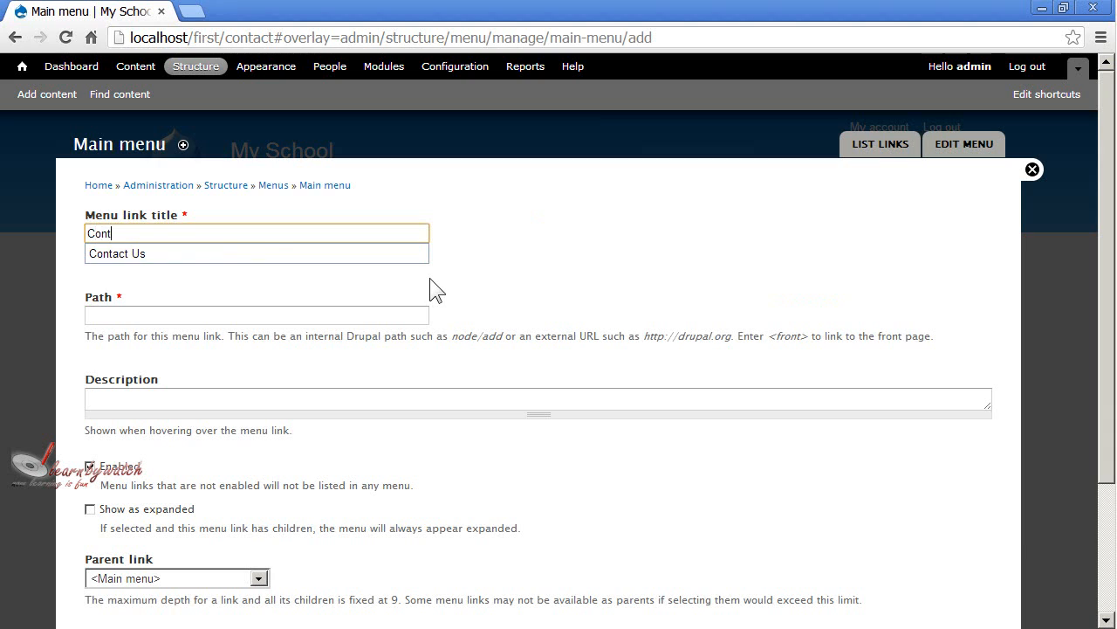
{"action": "type", "text": "act Us"}
{"action": "left_click", "coordinate": [398, 311]}
{"action": "type", "text": "con"}
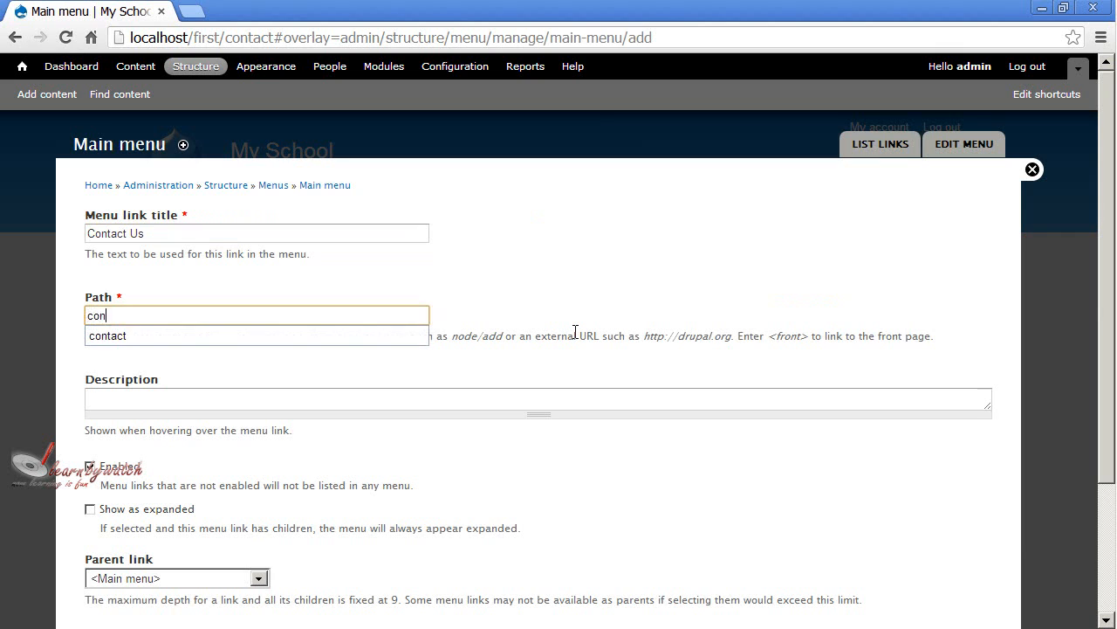
{"action": "type", "text": "tact"}
{"action": "left_click", "coordinate": [407, 337]}
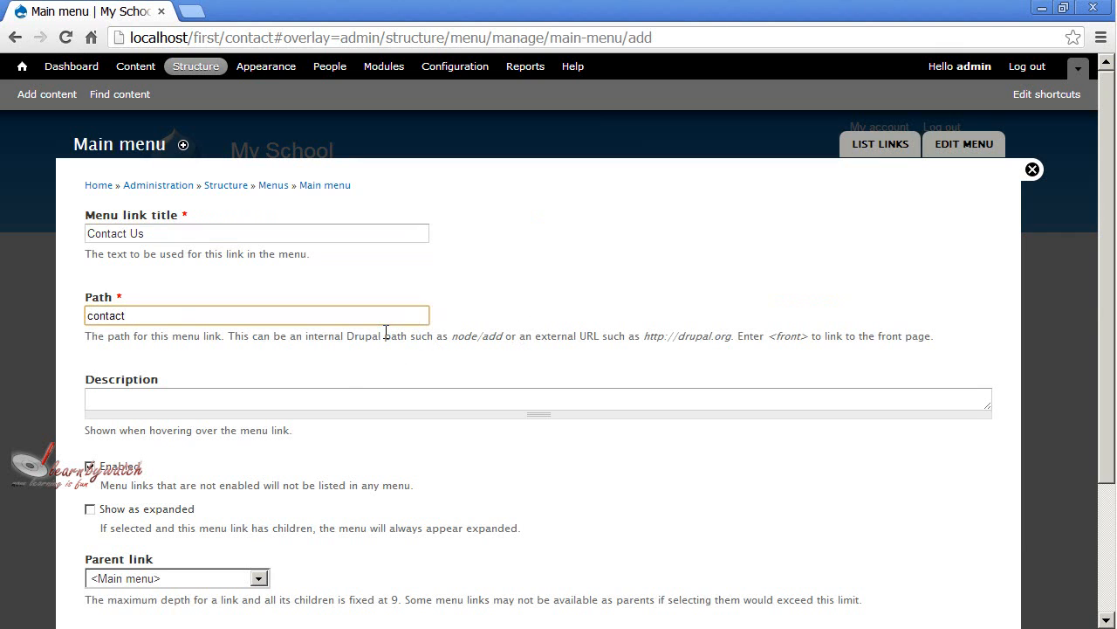
{"action": "left_click", "coordinate": [88, 316]}
{"action": "type", "text": "/"}
{"action": "key", "text": "BackSpace"}
{"action": "left_click", "coordinate": [208, 336]}
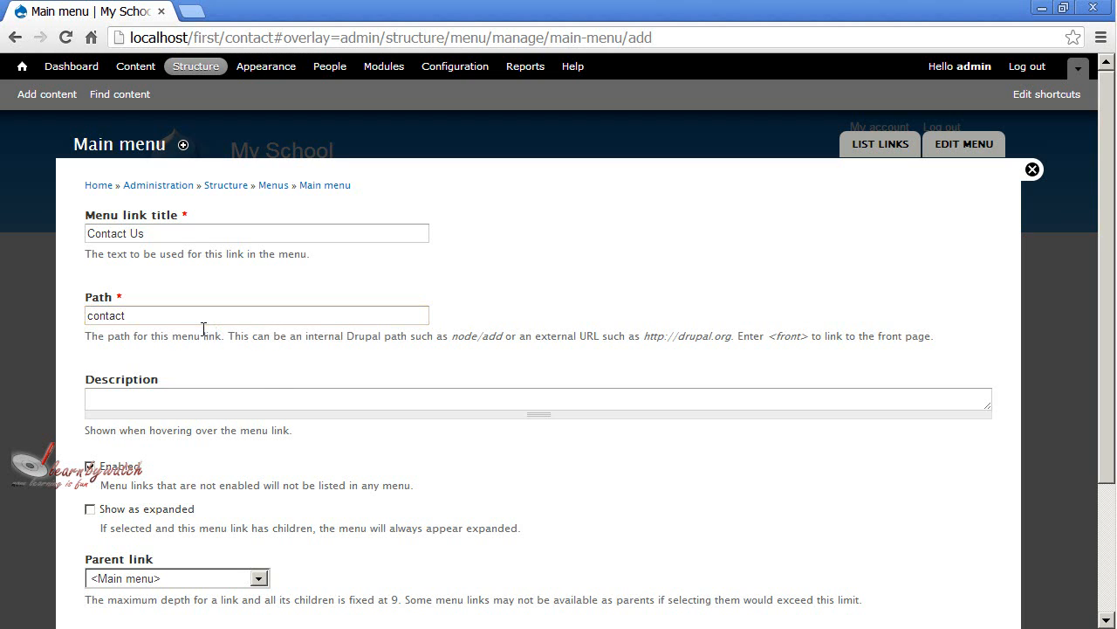
Save the Contact Us link to the Main menu, leaving the description empty and the other options at their defaults.
{"action": "left_click", "coordinate": [237, 398]}
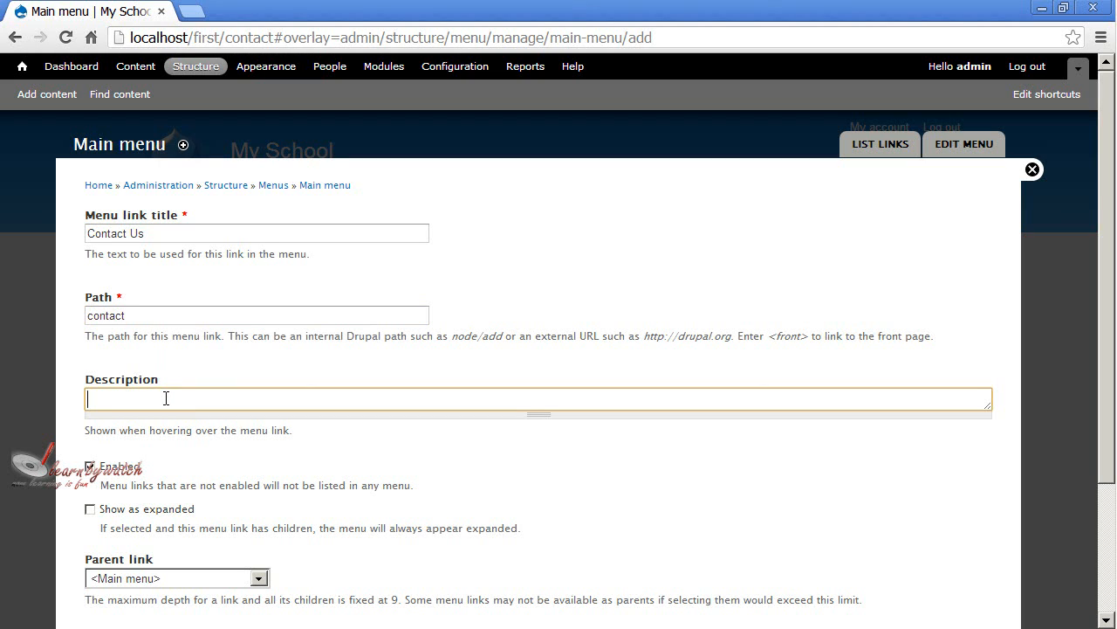
{"action": "scroll", "coordinate": [261, 426], "scroll_direction": "down", "scroll_amount": 2}
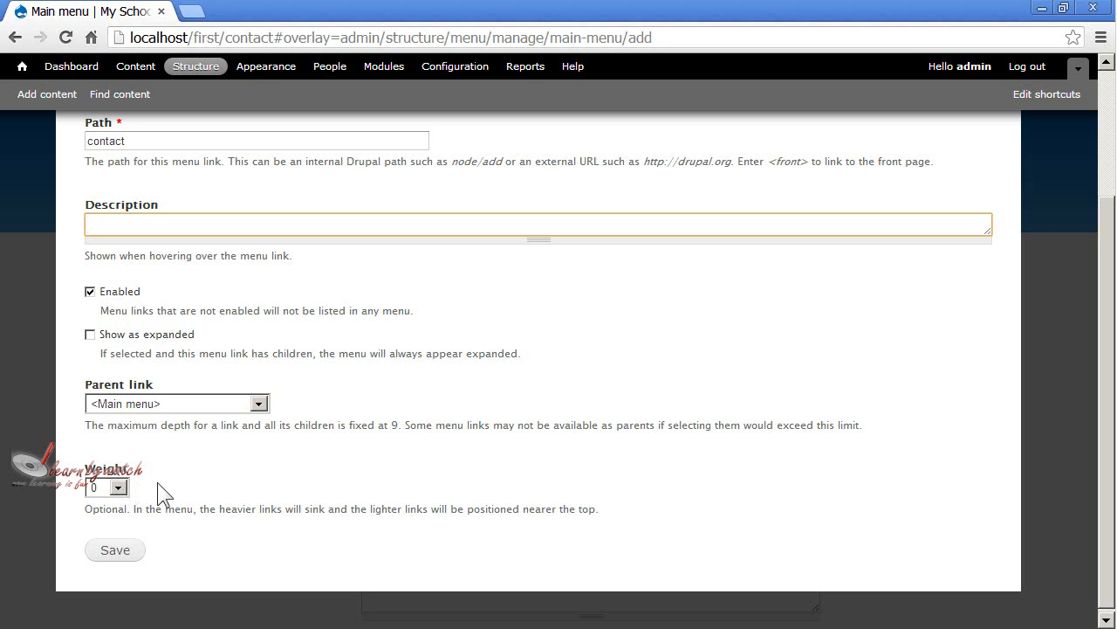
{"action": "left_click", "coordinate": [122, 561]}
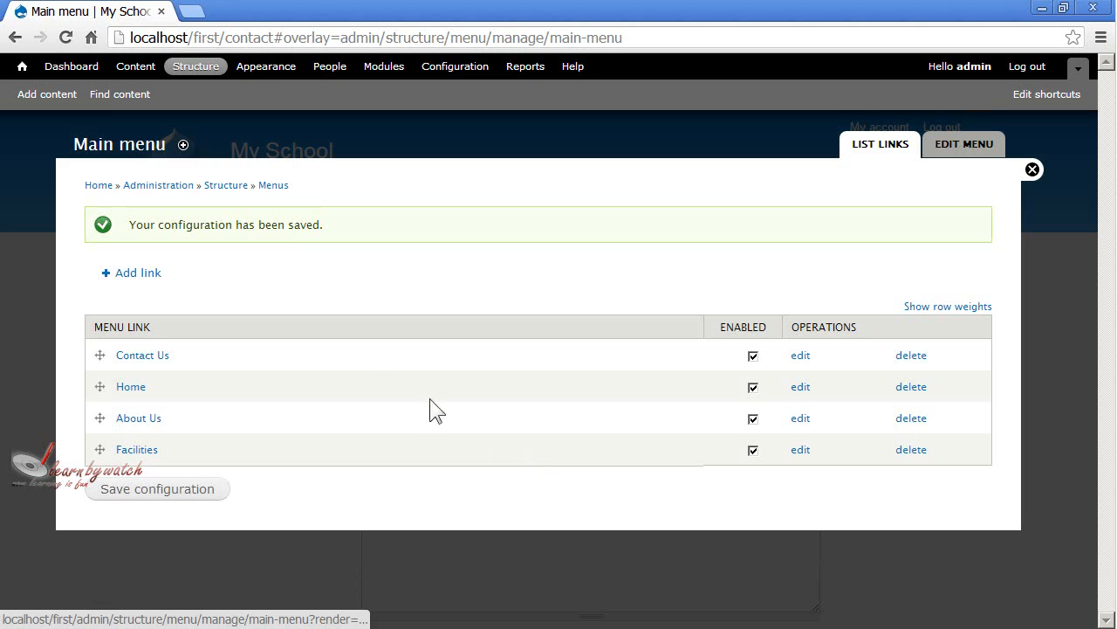
{"action": "left_click_drag", "start_coordinate": [136, 225], "coordinate": [300, 232]}
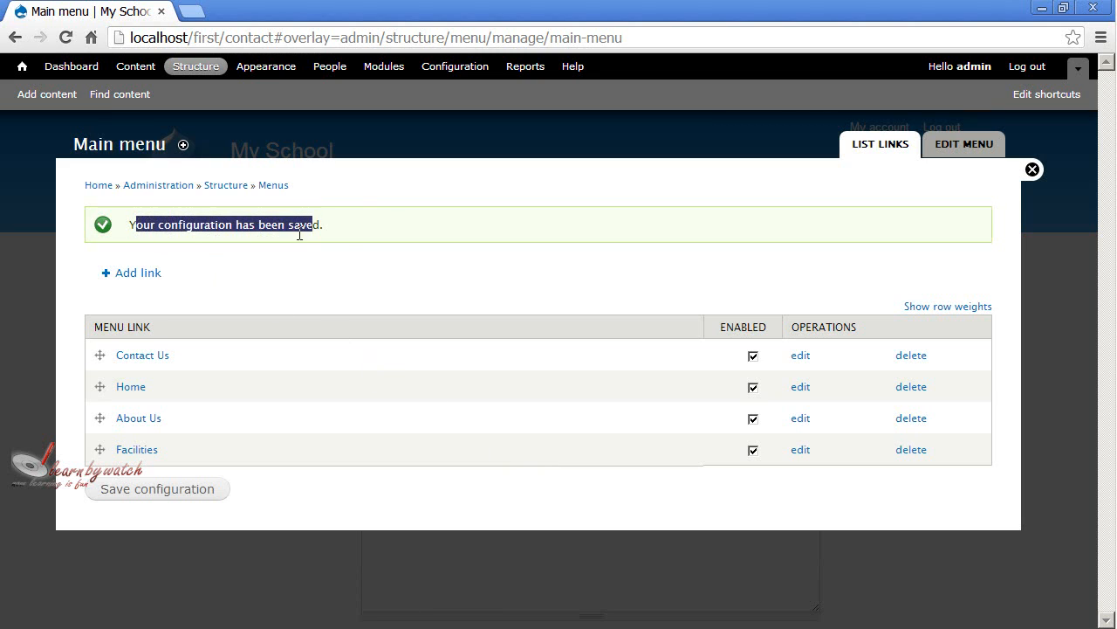
{"action": "left_click", "coordinate": [357, 237]}
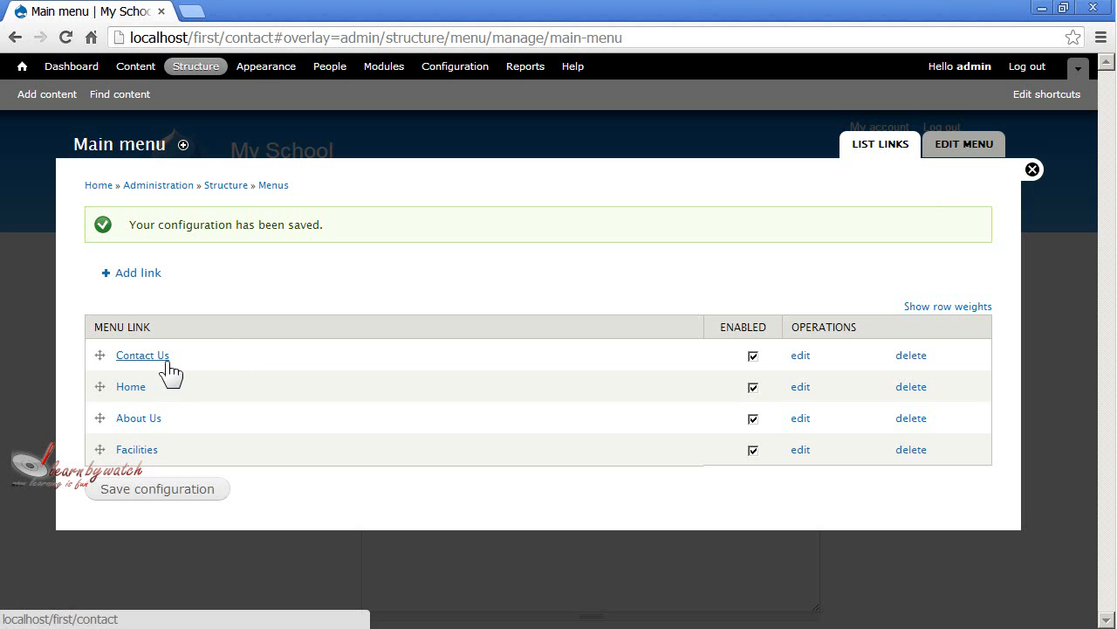
Close the menu administration overlay and check the Contact Us tab and page on the site.
{"action": "left_click", "coordinate": [1032, 170]}
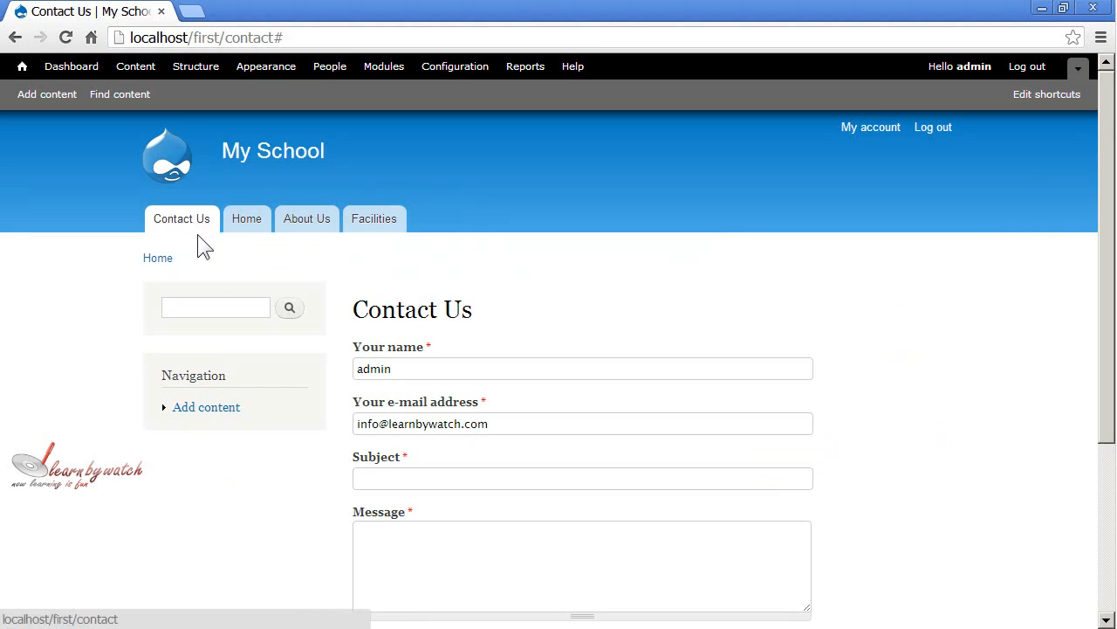
{"action": "scroll", "coordinate": [524, 256], "scroll_direction": "down", "scroll_amount": 1}
{"action": "scroll", "coordinate": [524, 256], "scroll_direction": "up", "scroll_amount": 1}
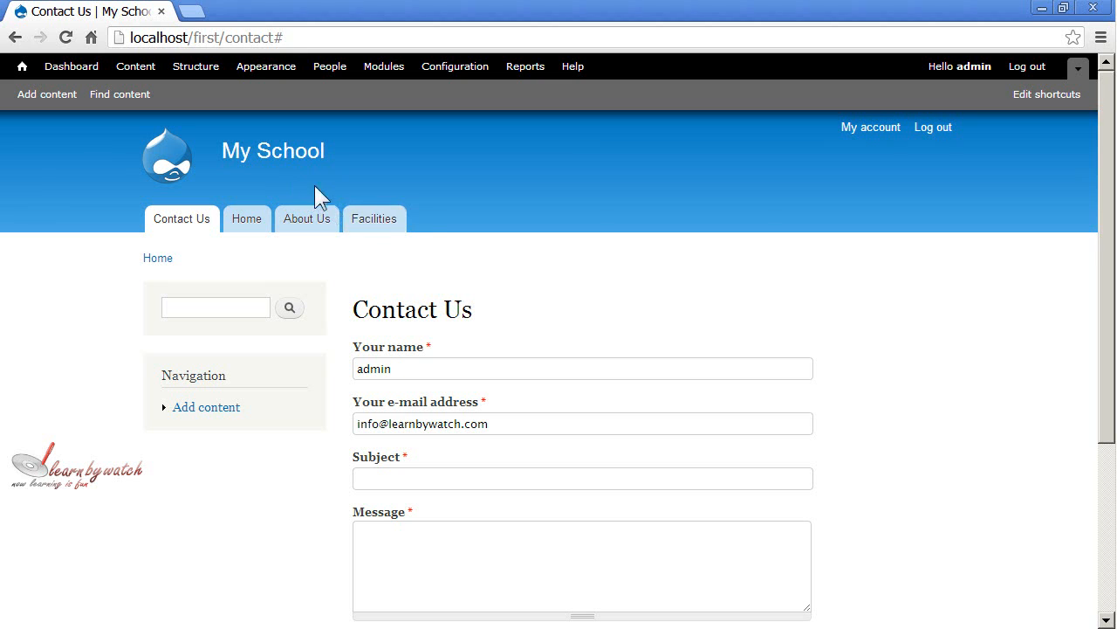
Move the Contact Us link below Facilities in the Main menu's link list and save the configuration.
{"action": "left_click", "coordinate": [199, 68]}
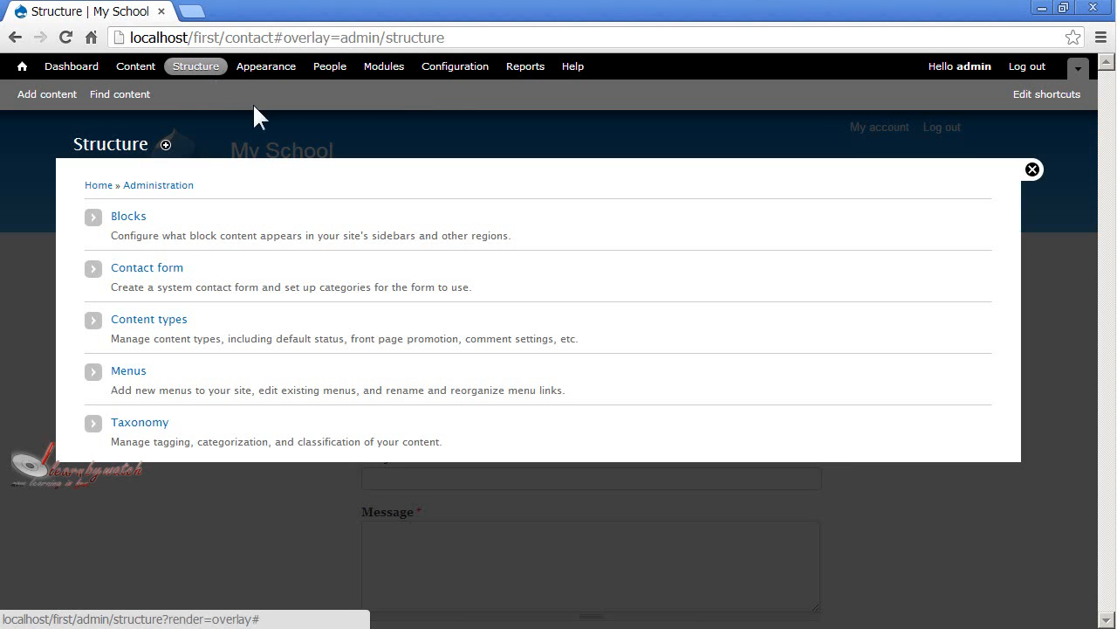
{"action": "left_click", "coordinate": [128, 372]}
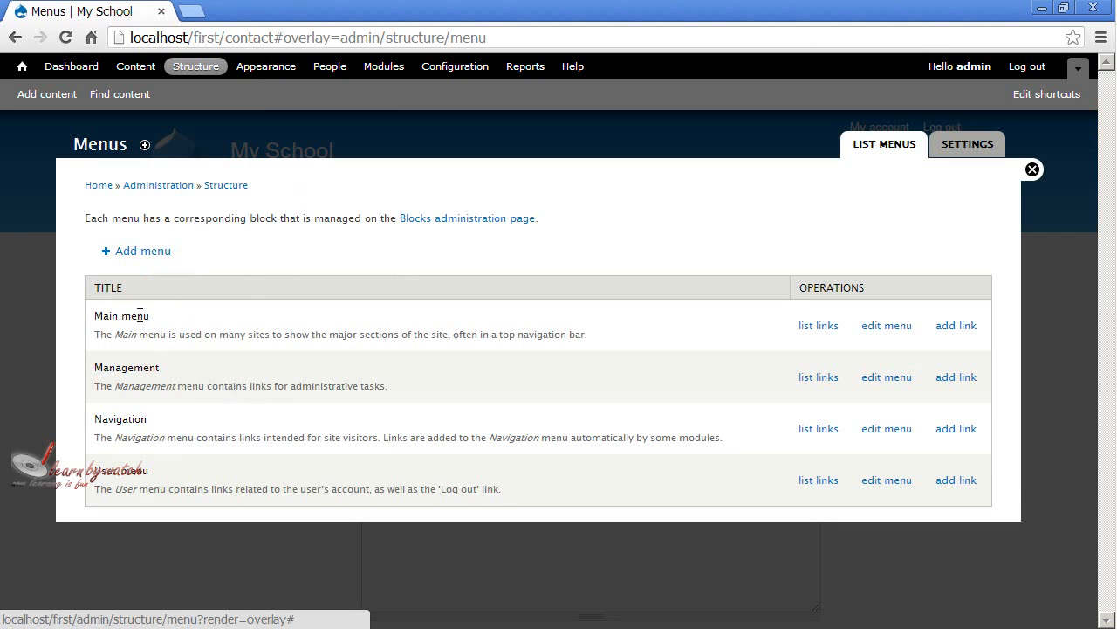
{"action": "left_click_drag", "start_coordinate": [131, 316], "coordinate": [181, 316]}
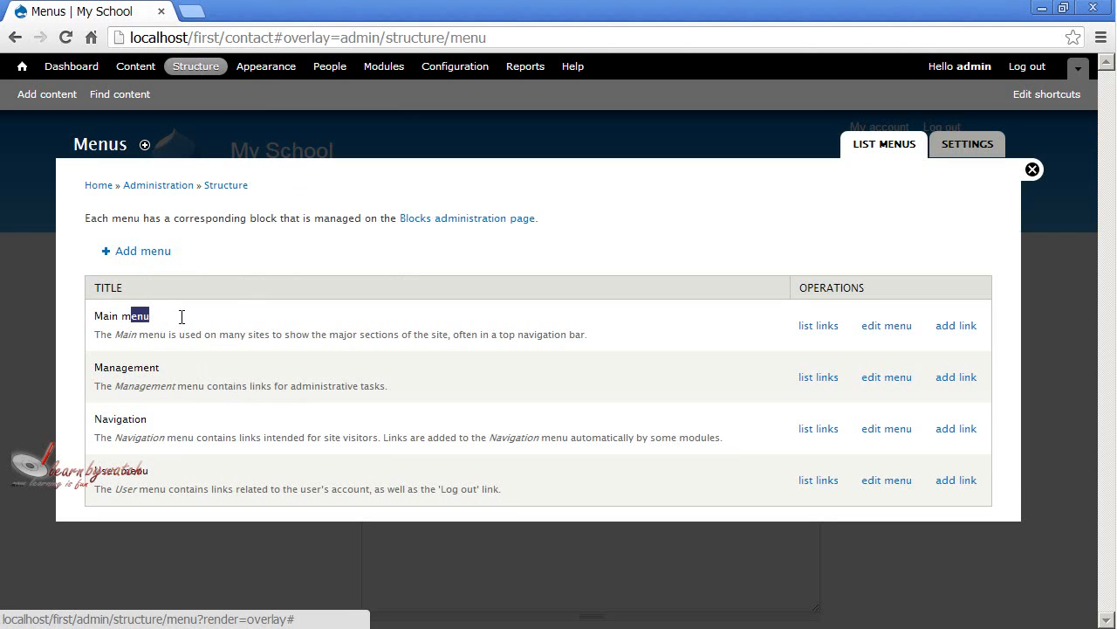
{"action": "left_click", "coordinate": [818, 325]}
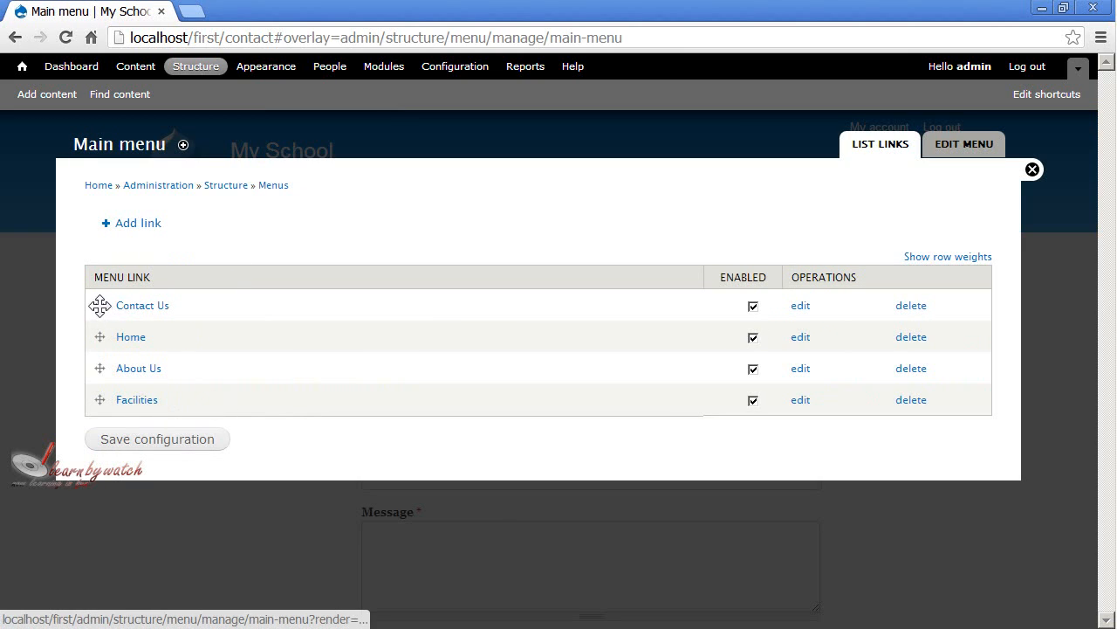
{"action": "left_click_drag", "start_coordinate": [100, 304], "coordinate": [99, 399]}
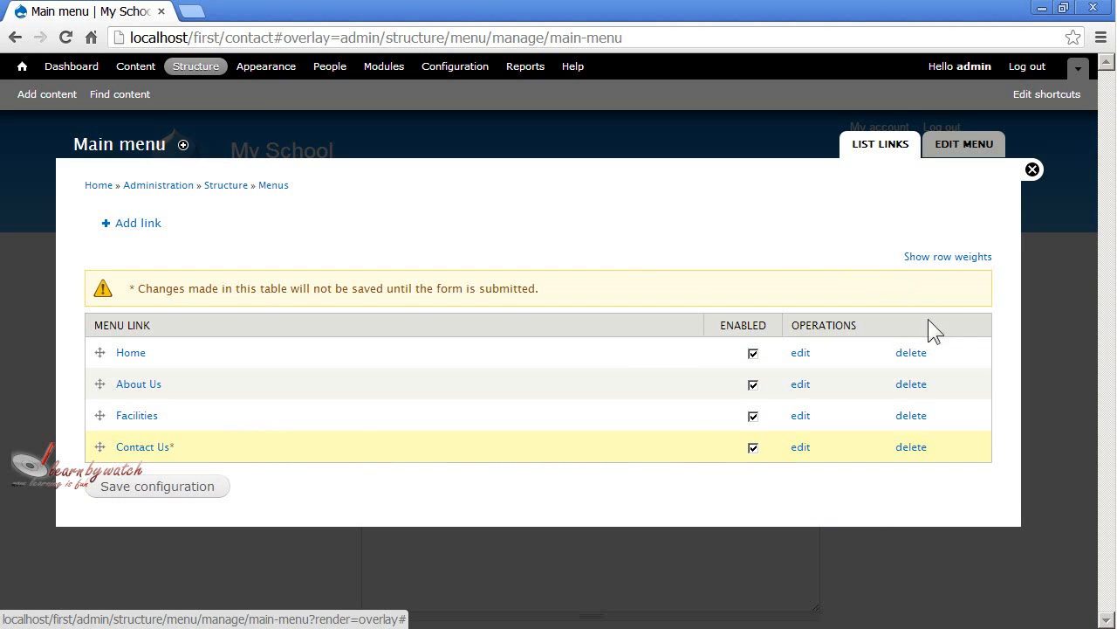
{"action": "left_click", "coordinate": [139, 495]}
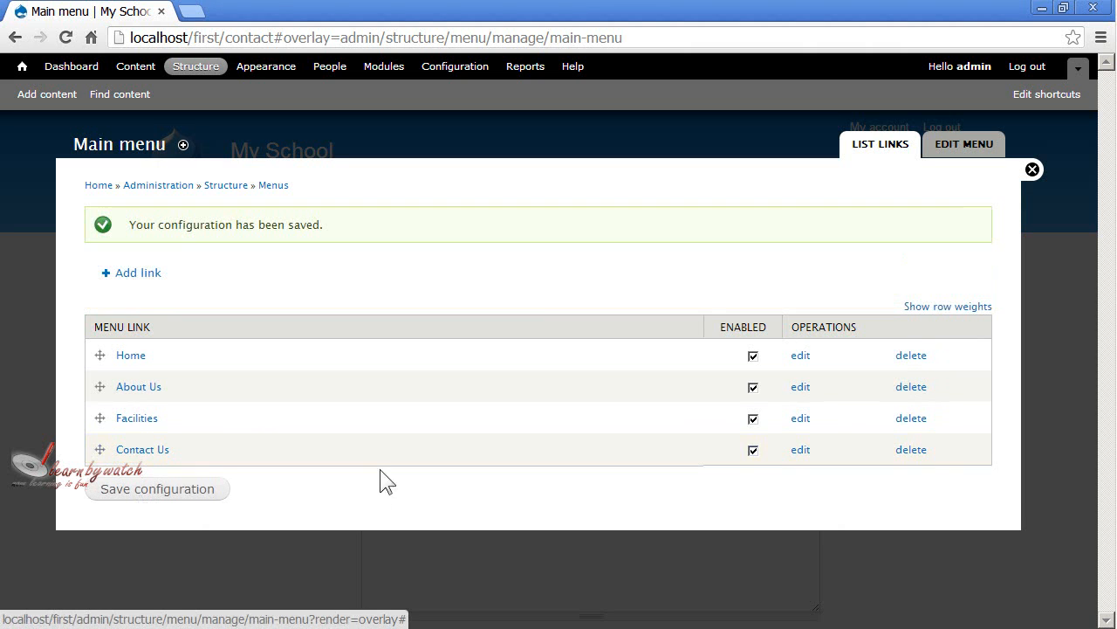
Close the overlay and check the reordered tabs on the site by viewing the home page and the Contact Us page.
{"action": "left_click", "coordinate": [1032, 170]}
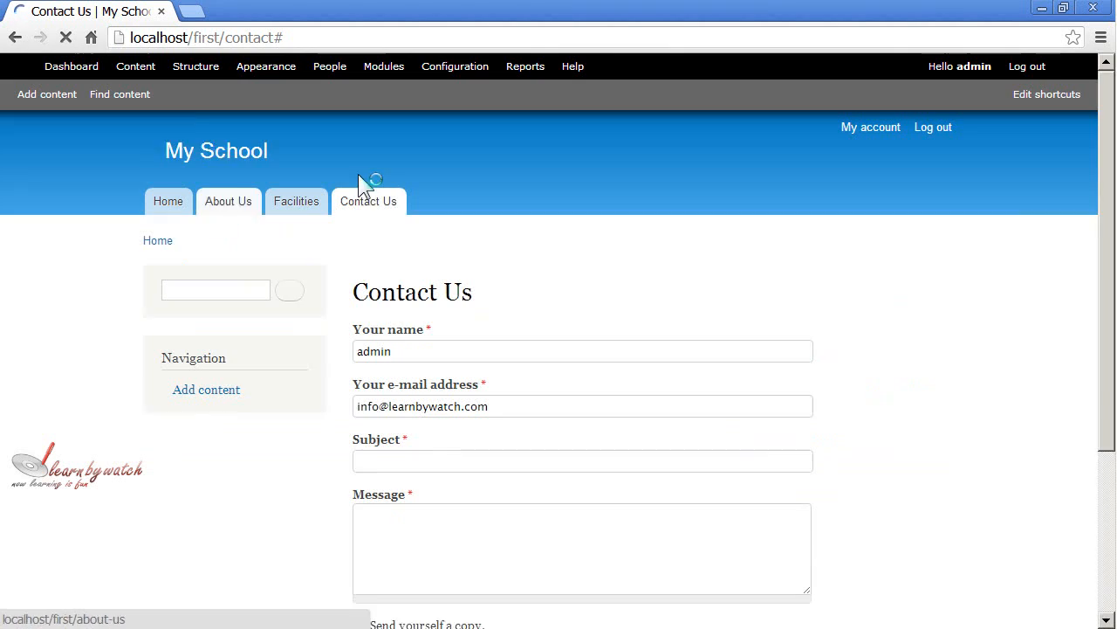
{"action": "scroll", "coordinate": [469, 330], "scroll_direction": "down", "scroll_amount": 1}
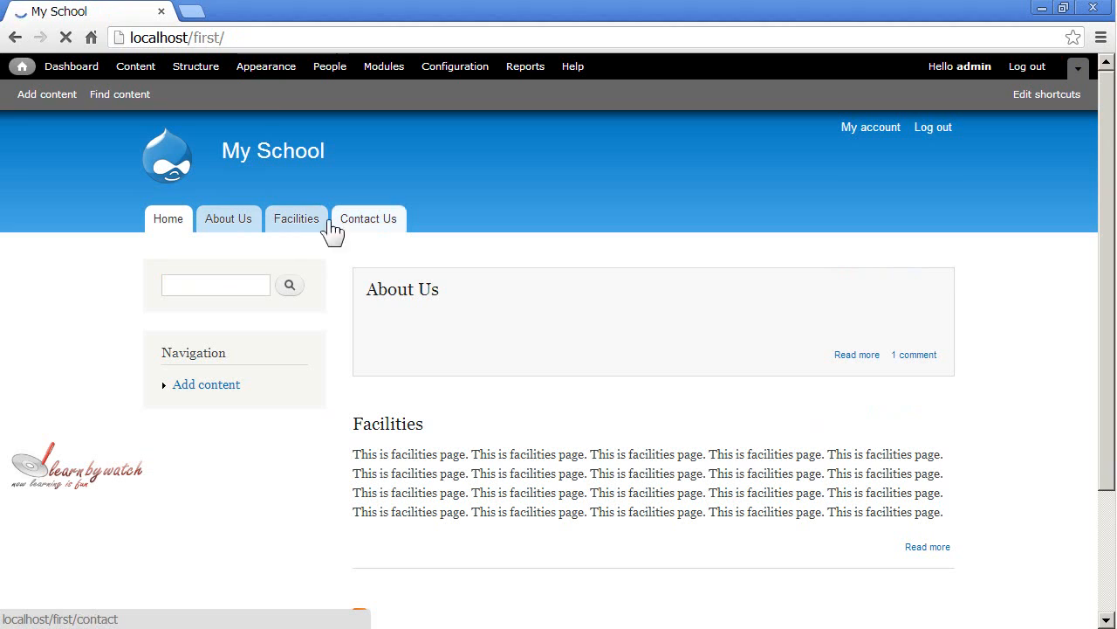
{"action": "left_click", "coordinate": [376, 228]}
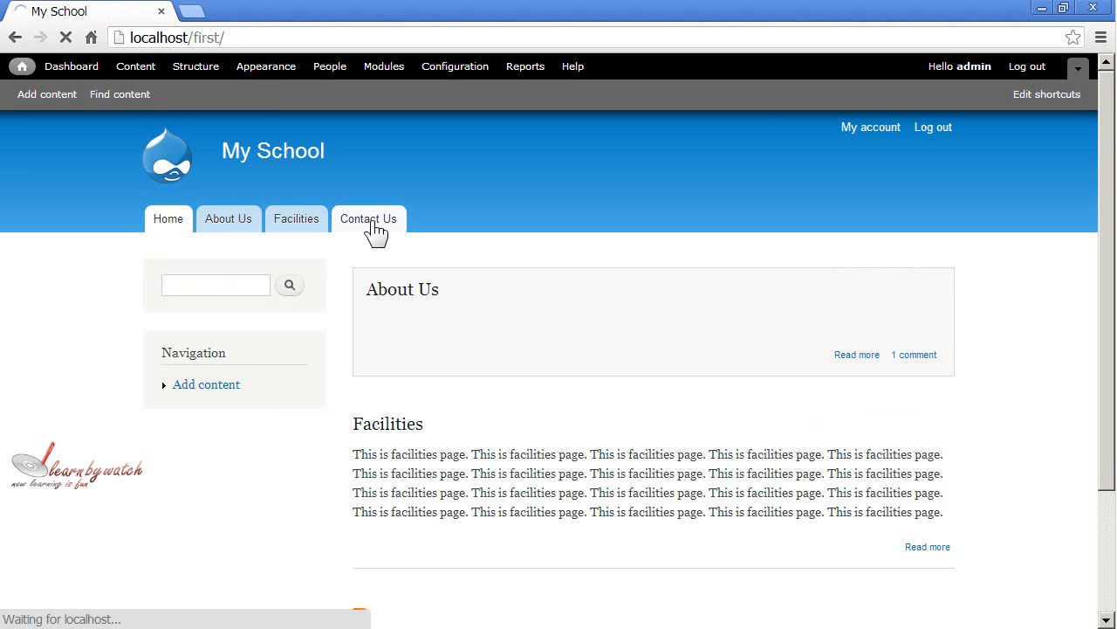
{"action": "scroll", "coordinate": [554, 274], "scroll_direction": "down", "scroll_amount": 3}
{"action": "scroll", "coordinate": [563, 284], "scroll_direction": "up", "scroll_amount": 3}
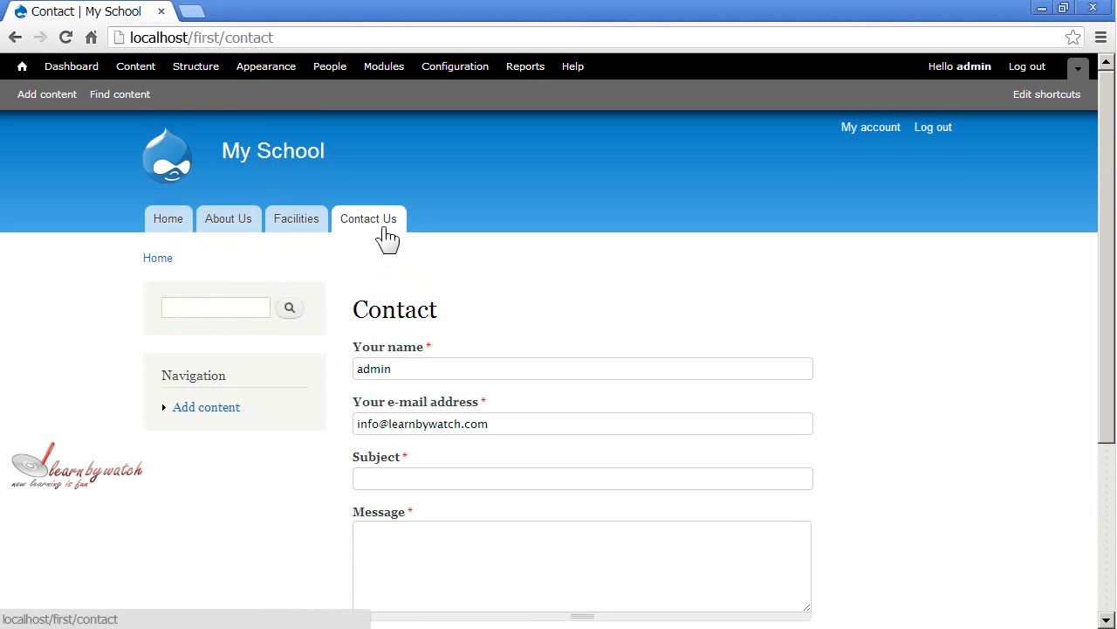
{"action": "scroll", "coordinate": [472, 294], "scroll_direction": "down", "scroll_amount": 2}
{"action": "scroll", "coordinate": [472, 297], "scroll_direction": "up", "scroll_amount": 2}
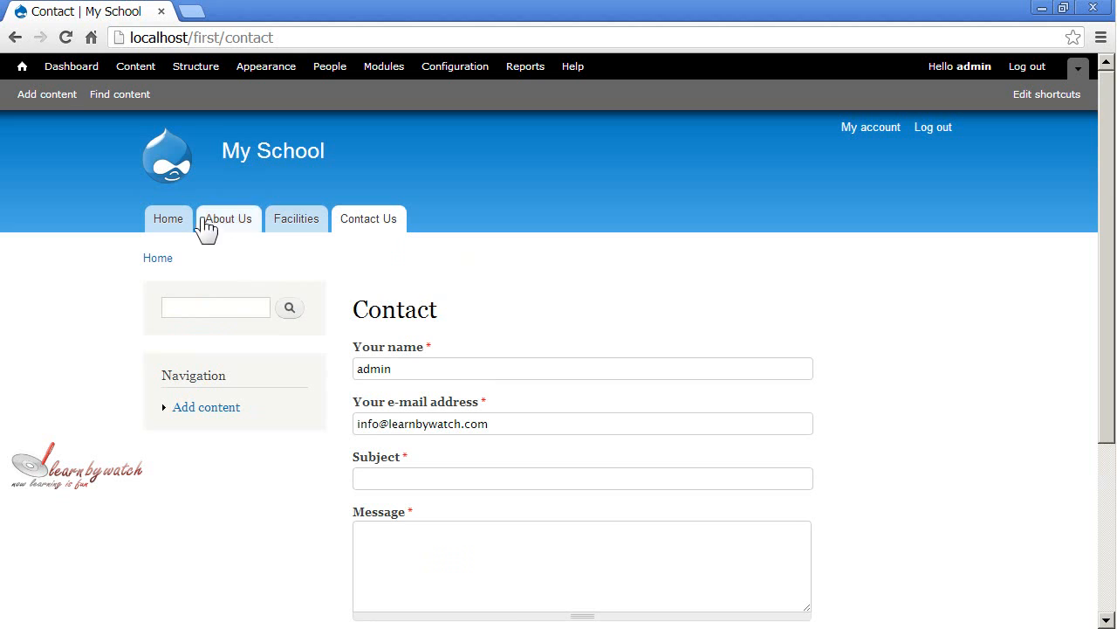
Start a new Basic page and set its title to "Admission".
{"action": "left_click", "coordinate": [51, 96]}
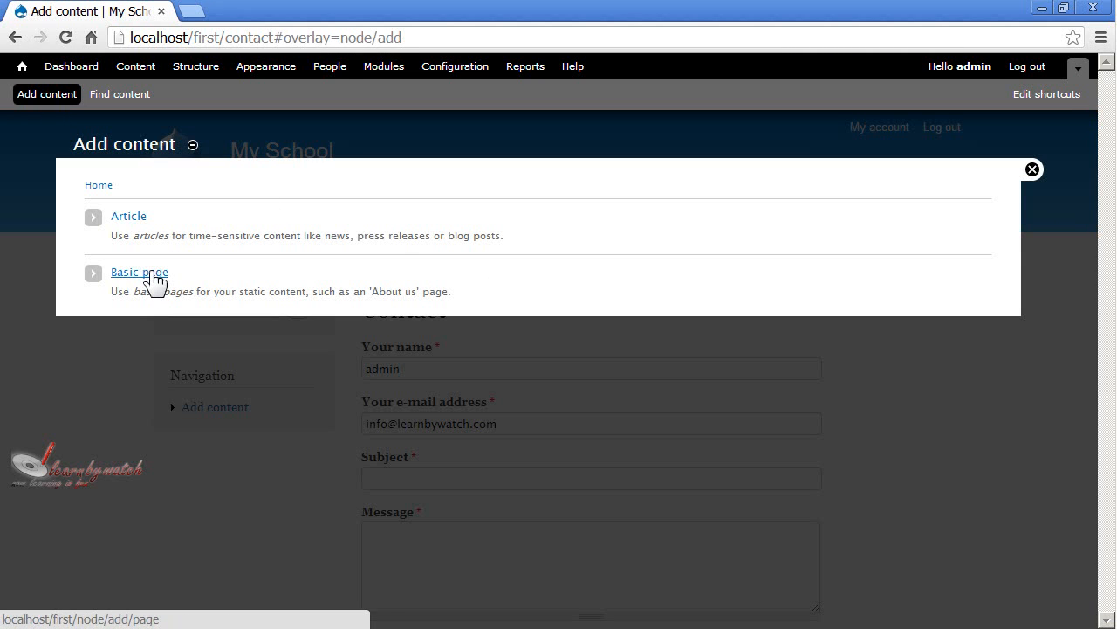
{"action": "left_click", "coordinate": [139, 273]}
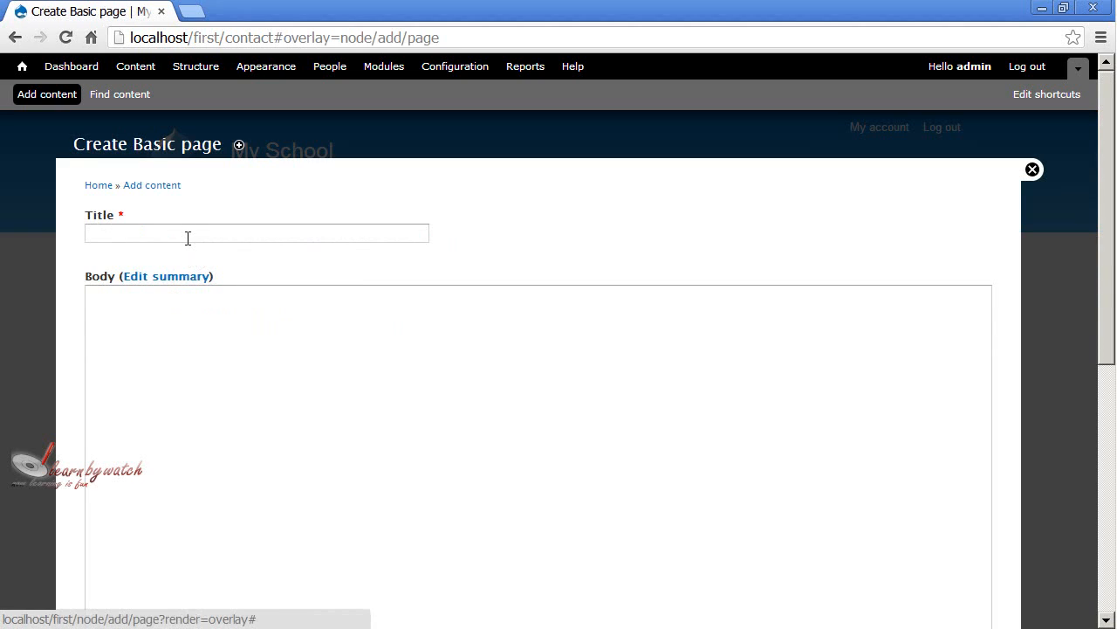
{"action": "left_click", "coordinate": [187, 237]}
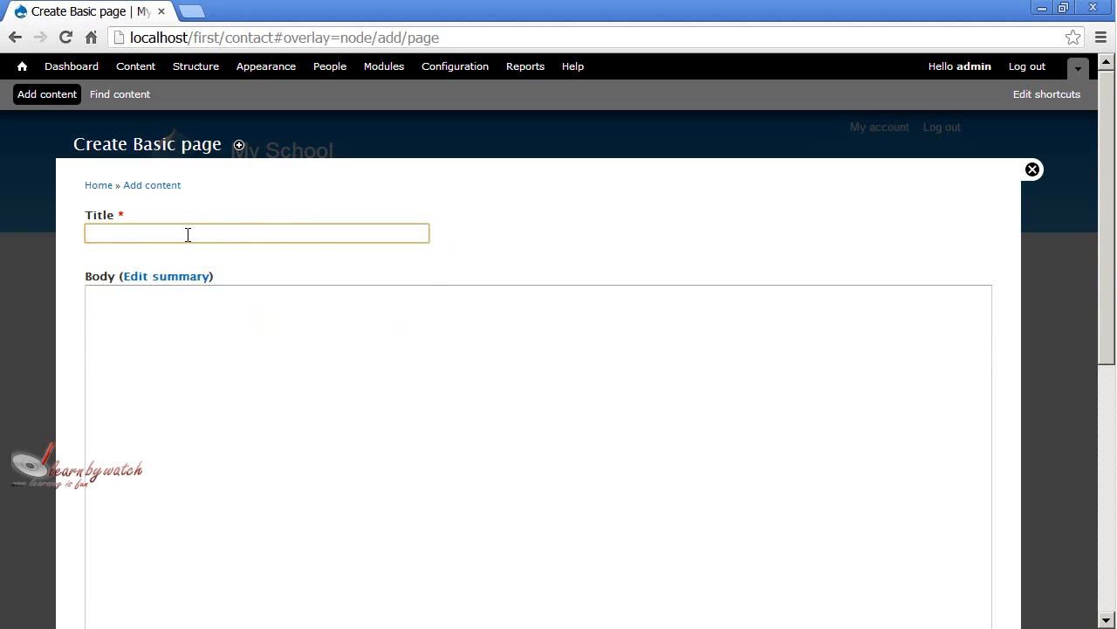
{"action": "type", "text": "Admission"}
Fill the page body with three paragraphs repeating the sentence "This is an admission page.".
{"action": "key", "text": "Tab"}
{"action": "key", "text": "Tab"}
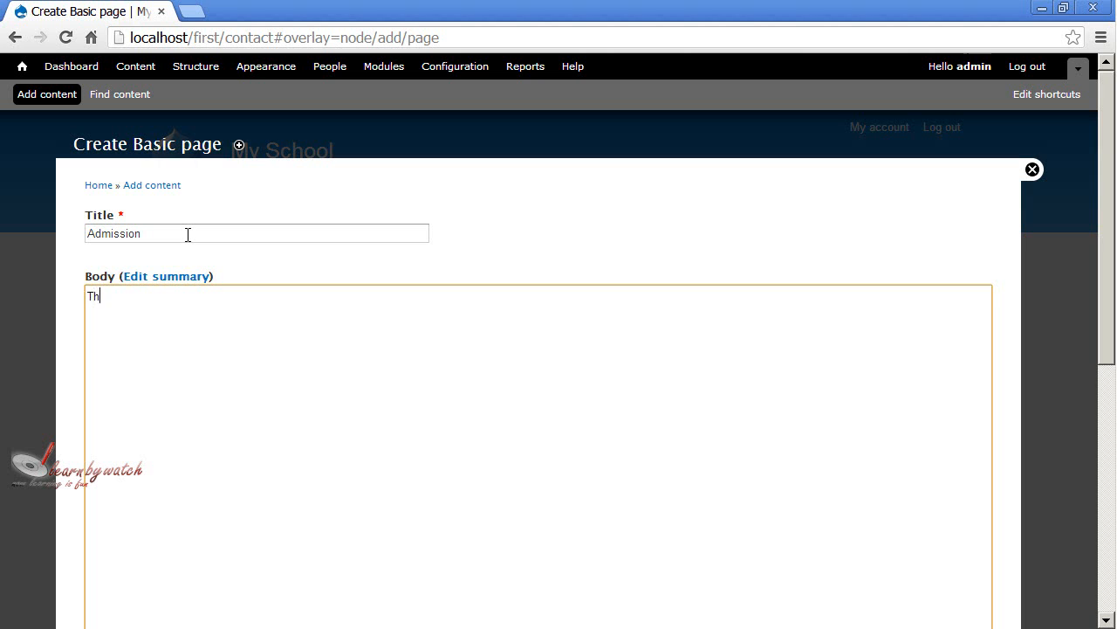
{"action": "type", "text": "This is an"}
{"action": "type", "text": "admission"}
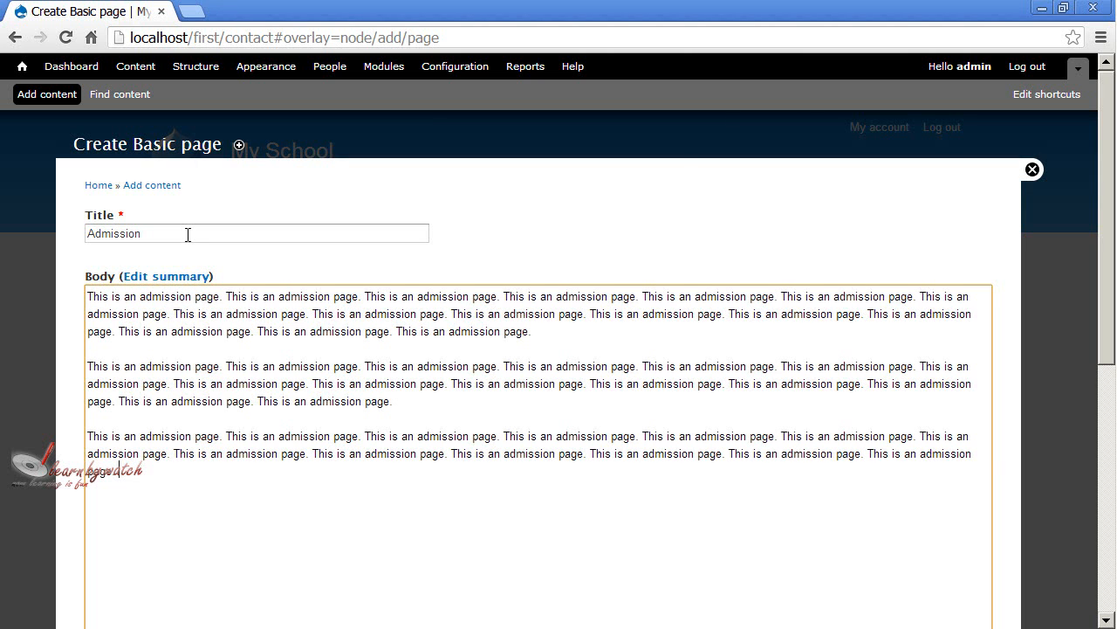
{"action": "type", "text": "This is an admission page."}
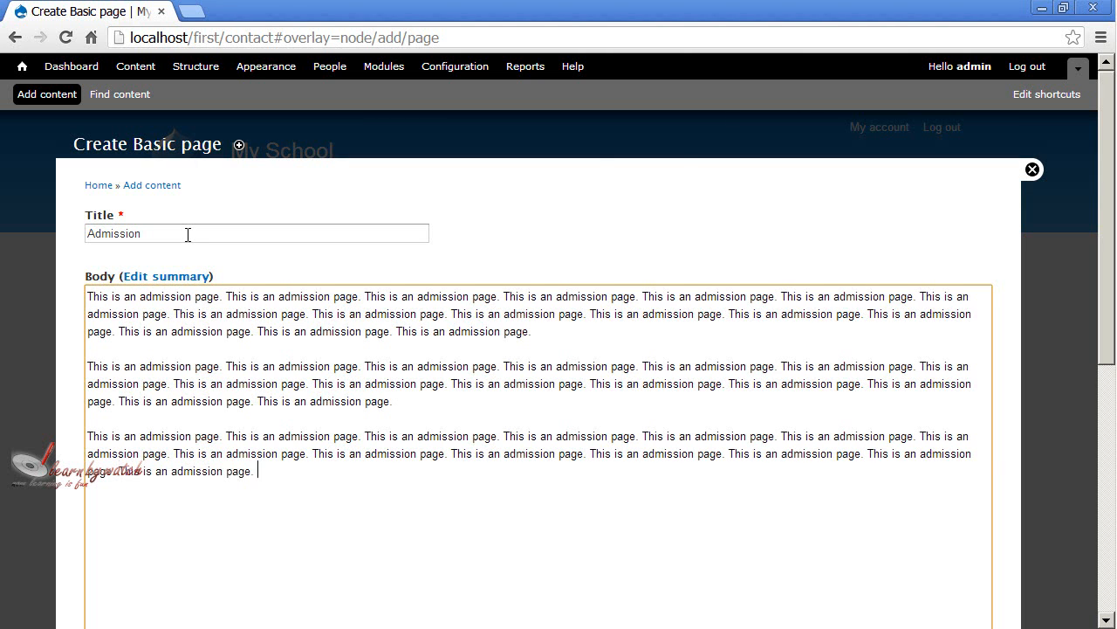
Set the Admission page's URL alias to "admission", save the page and review the published content.
{"action": "type", "text": "This is an admission page."}
{"action": "scroll", "coordinate": [499, 341], "scroll_direction": "down", "scroll_amount": 5}
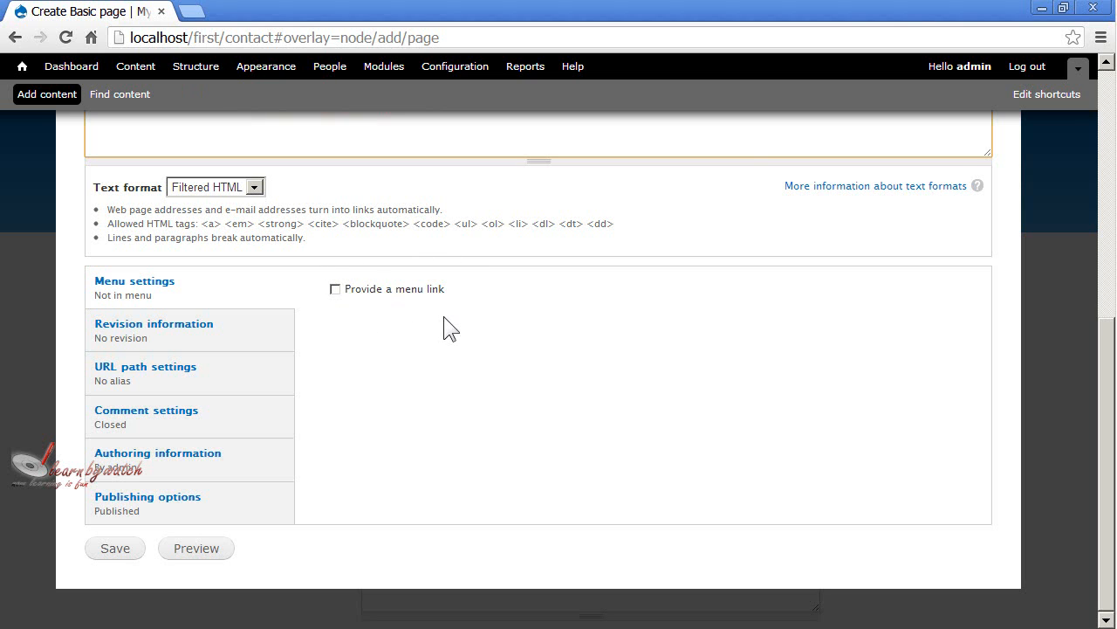
{"action": "left_click", "coordinate": [147, 384]}
{"action": "left_click", "coordinate": [333, 307]}
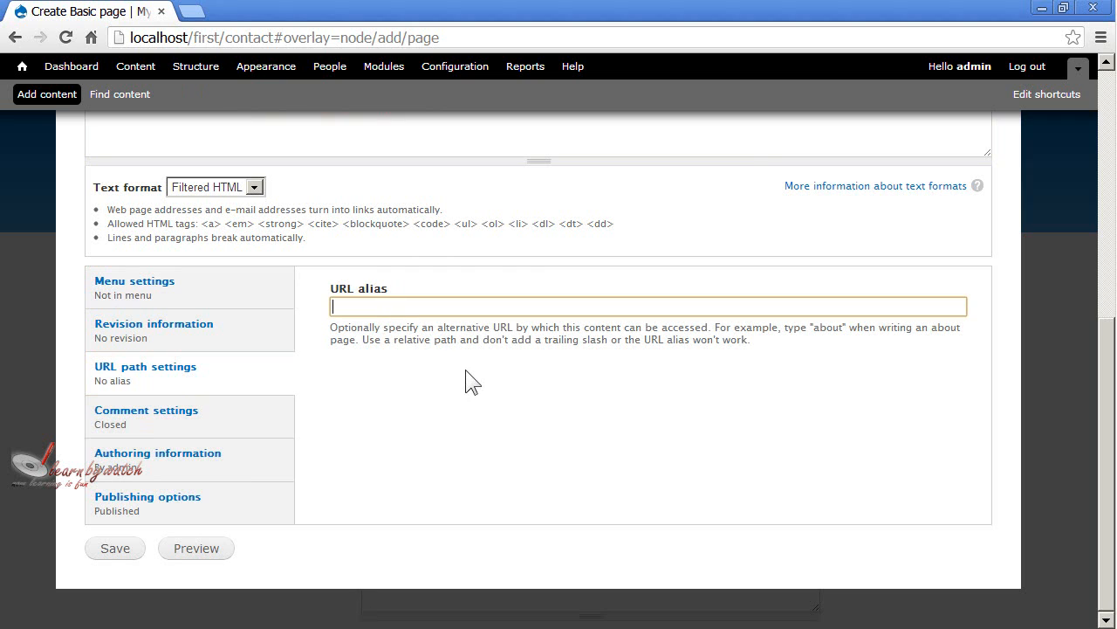
{"action": "type", "text": "admission"}
{"action": "left_click", "coordinate": [895, 349]}
{"action": "left_click", "coordinate": [114, 552]}
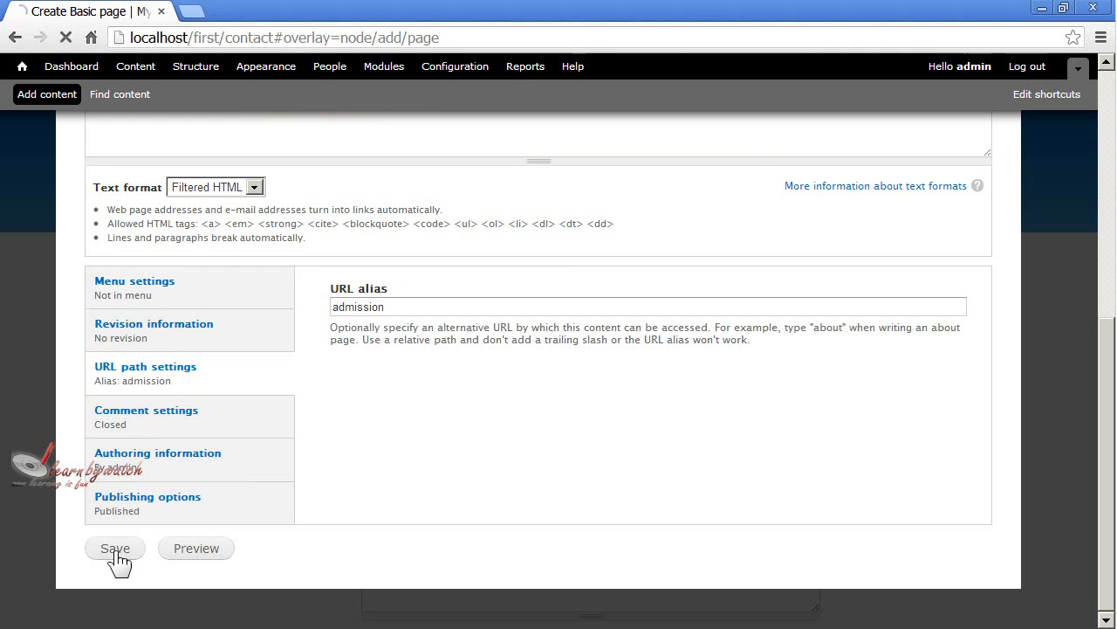
{"action": "left_click", "coordinate": [178, 505]}
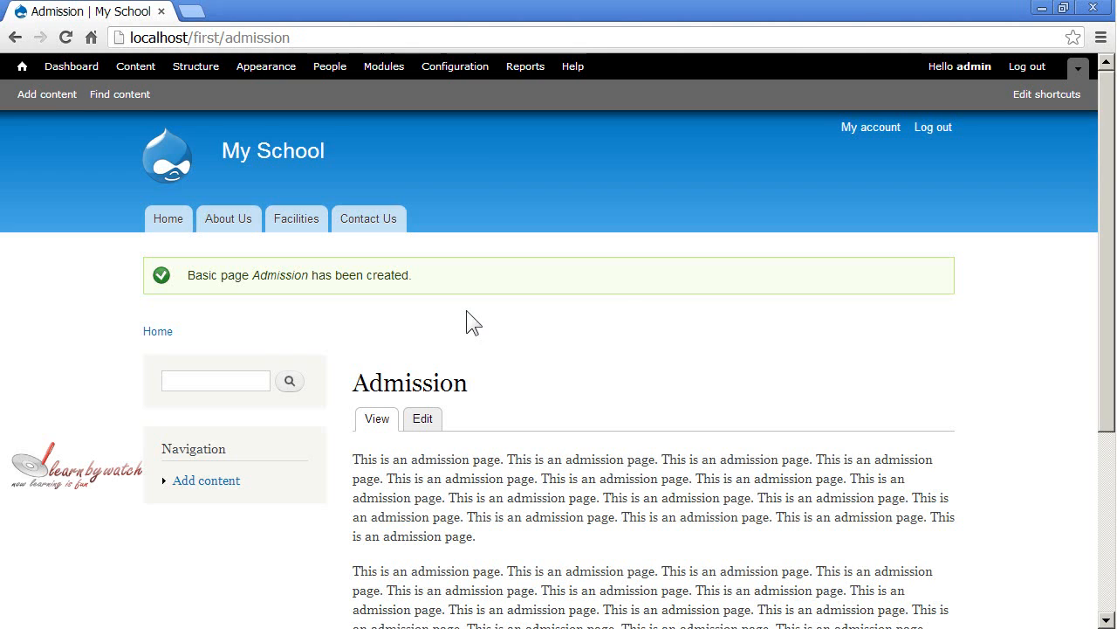
{"action": "scroll", "coordinate": [470, 323], "scroll_direction": "down", "scroll_amount": 1}
{"action": "scroll", "coordinate": [467, 314], "scroll_direction": "down", "scroll_amount": 1}
{"action": "scroll", "coordinate": [487, 504], "scroll_direction": "down", "scroll_amount": 1}
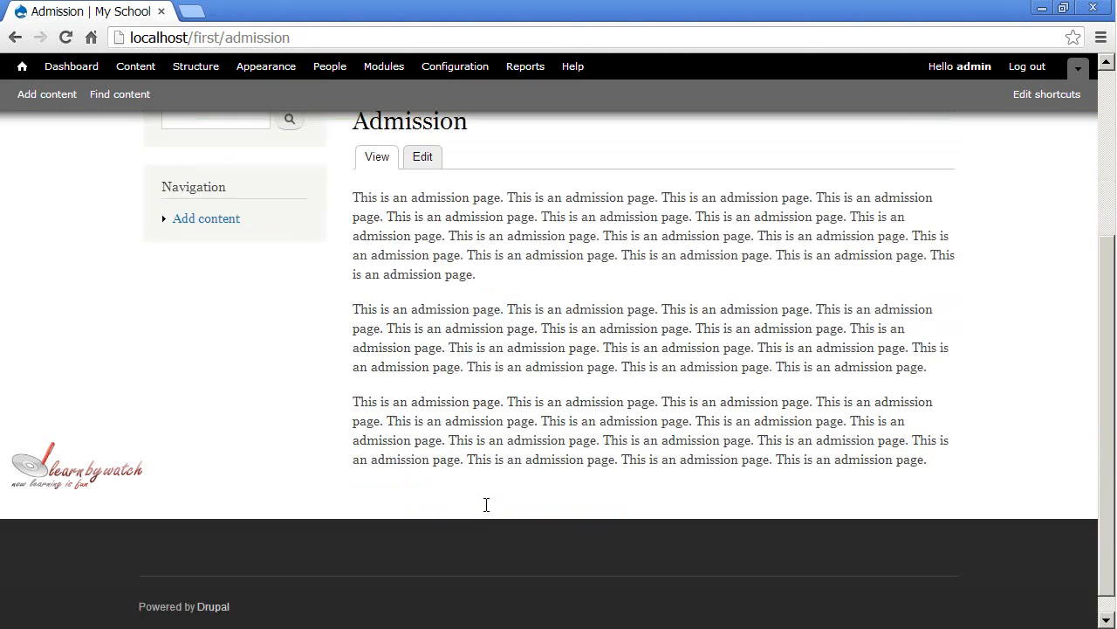
{"action": "scroll", "coordinate": [486, 498], "scroll_direction": "up", "scroll_amount": 3}
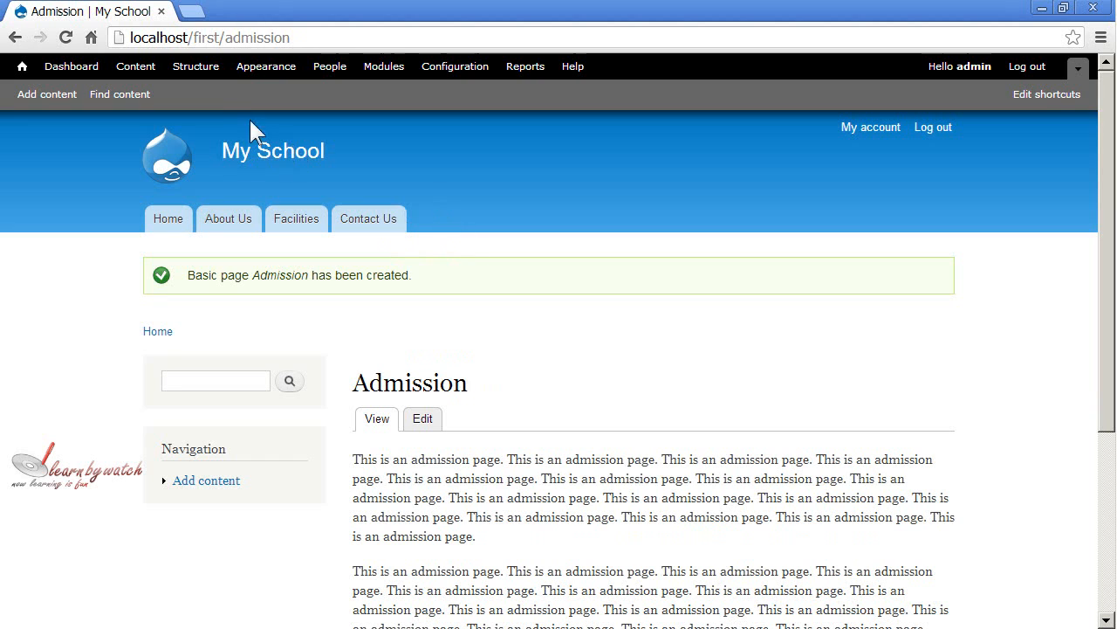
Start a new link in the Main menu and enter "admission" as its title.
{"action": "left_click", "coordinate": [195, 70]}
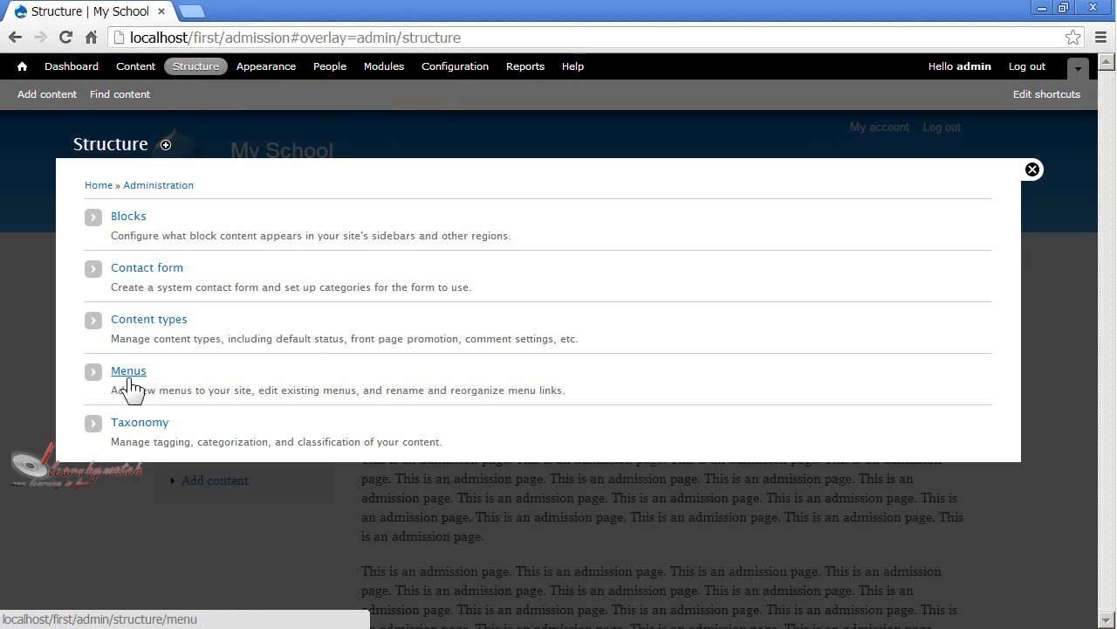
{"action": "left_click", "coordinate": [130, 377]}
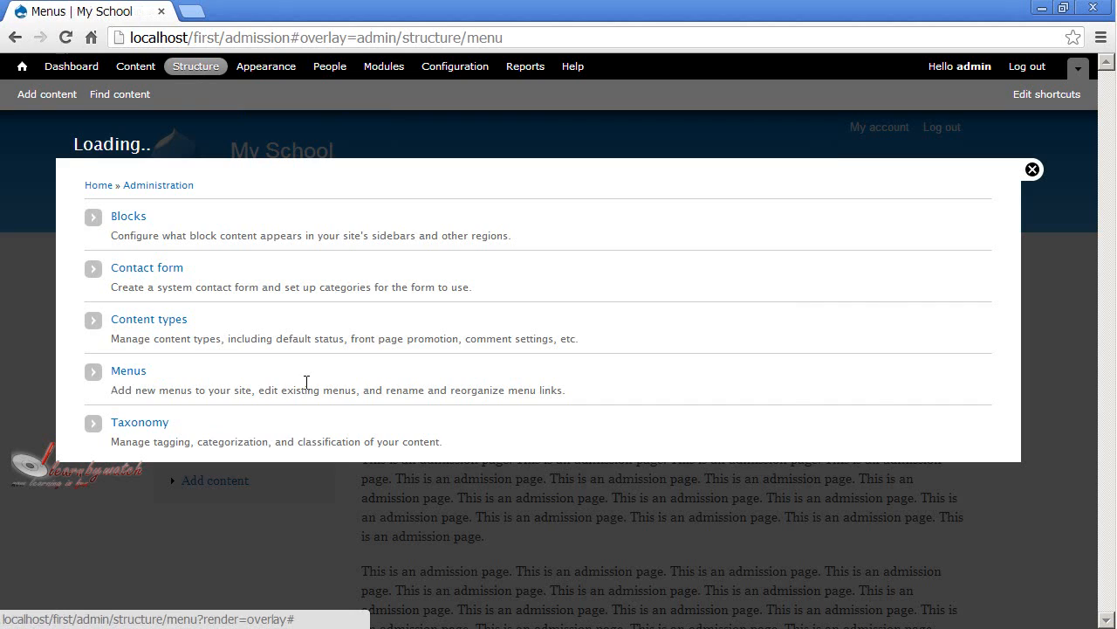
{"action": "left_click", "coordinate": [806, 330]}
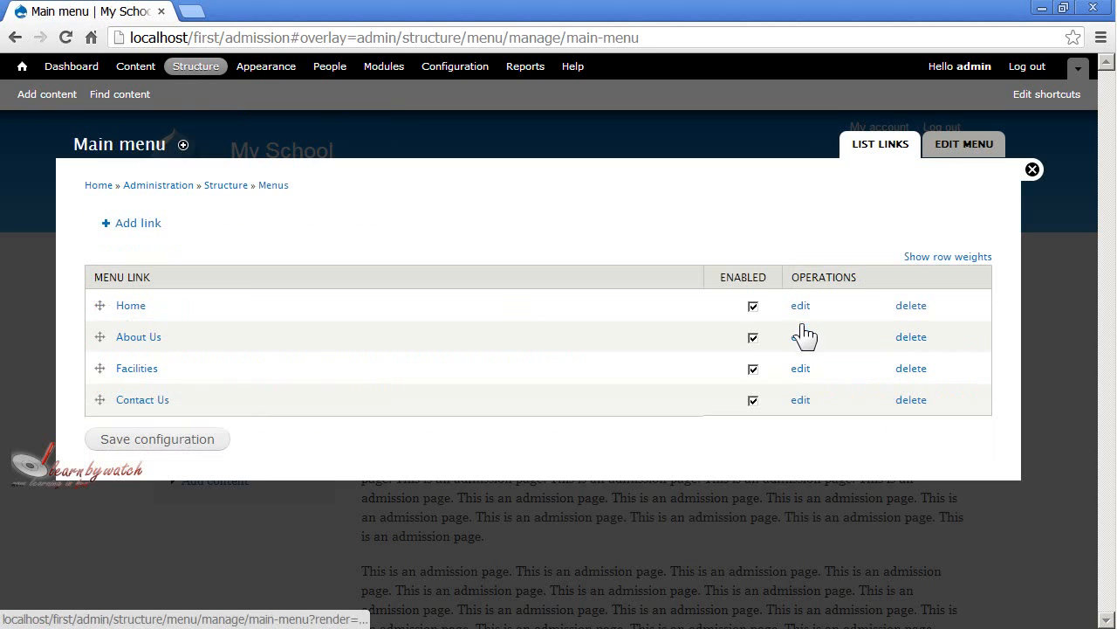
{"action": "left_click", "coordinate": [138, 225]}
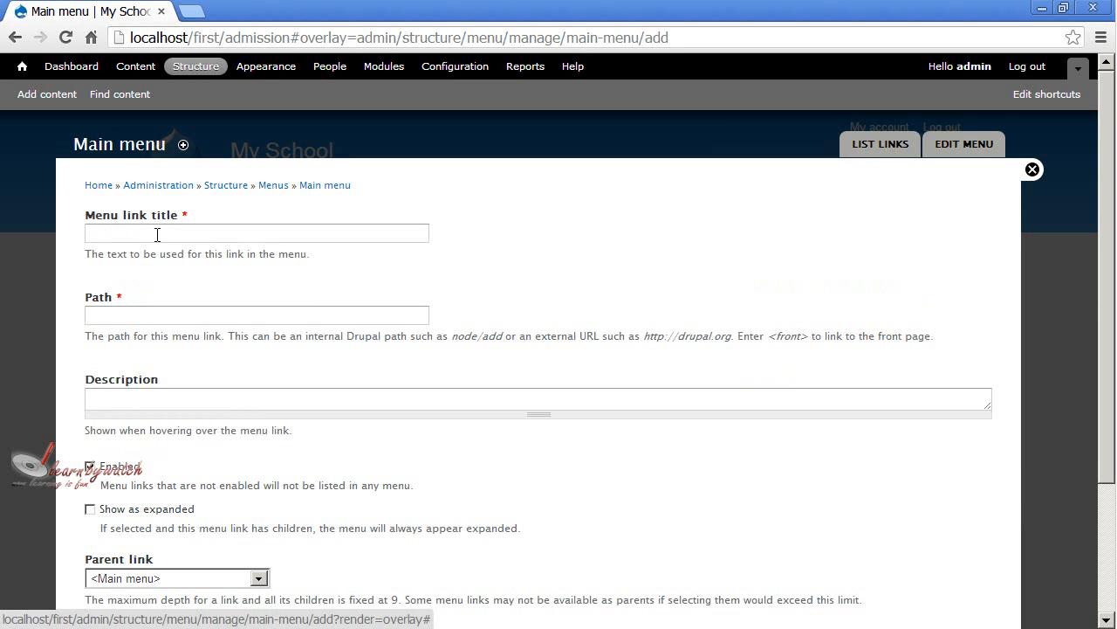
{"action": "left_click", "coordinate": [158, 234]}
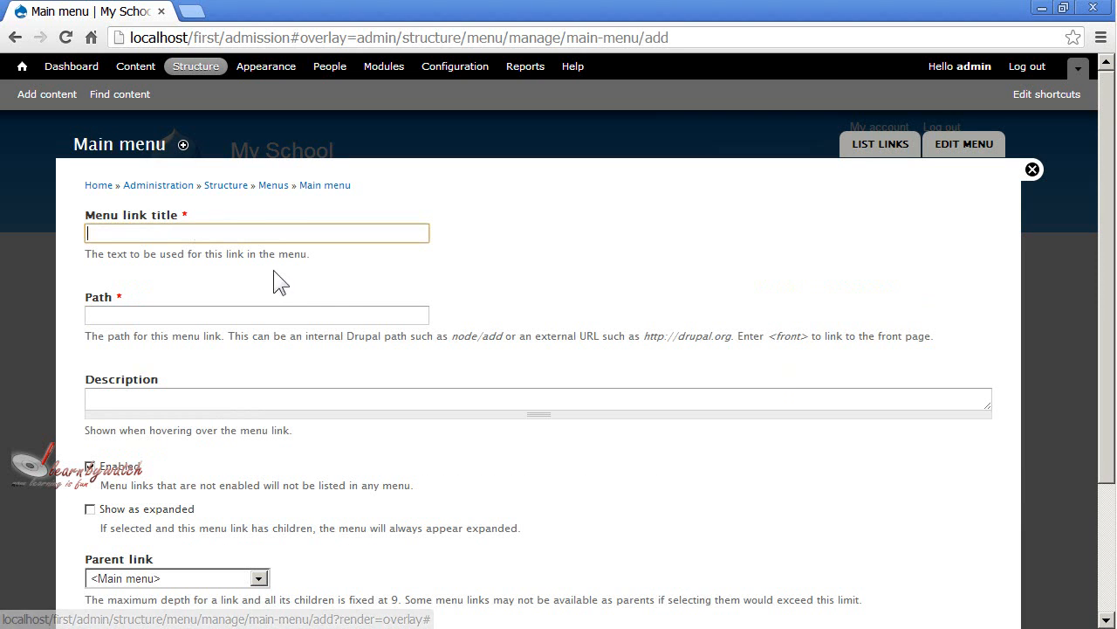
{"action": "type", "text": "adm"}
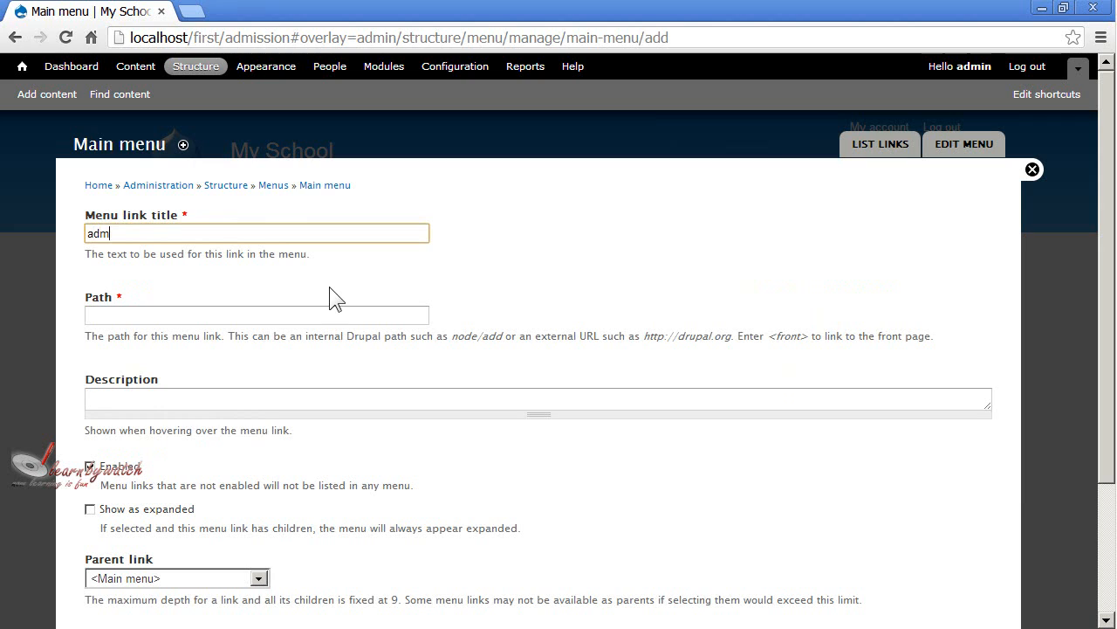
{"action": "type", "text": "ission"}
{"action": "key", "text": "Tab"}
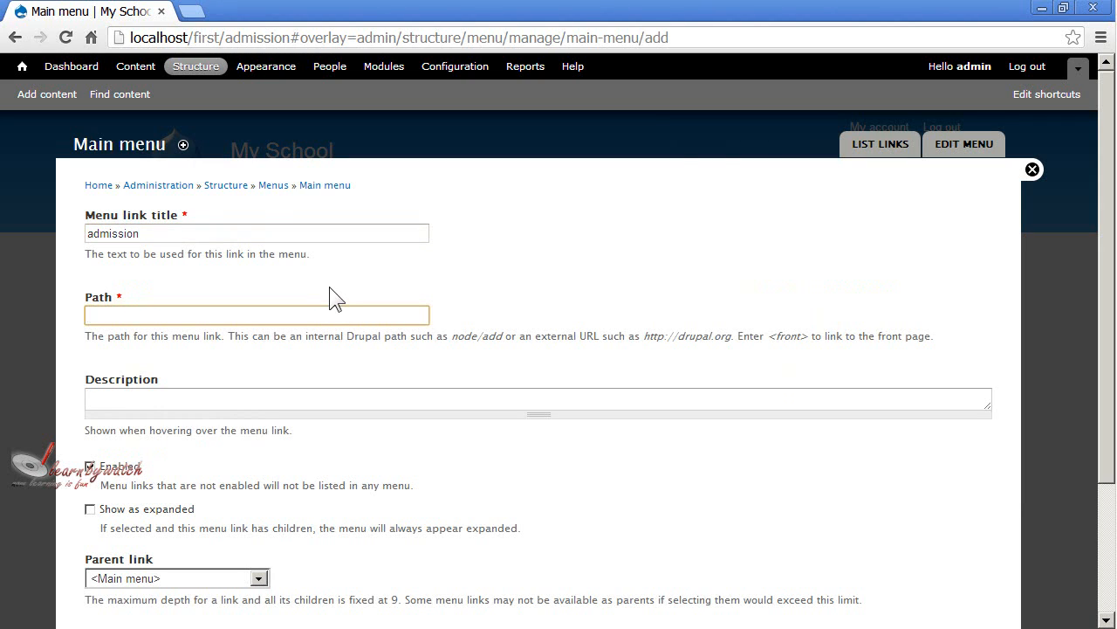
Set the new link's path to "admission" and capitalize its title as "Admission".
{"action": "type", "text": "admission"}
{"action": "key", "text": "shift+Tab"}
{"action": "key", "text": "Left"}
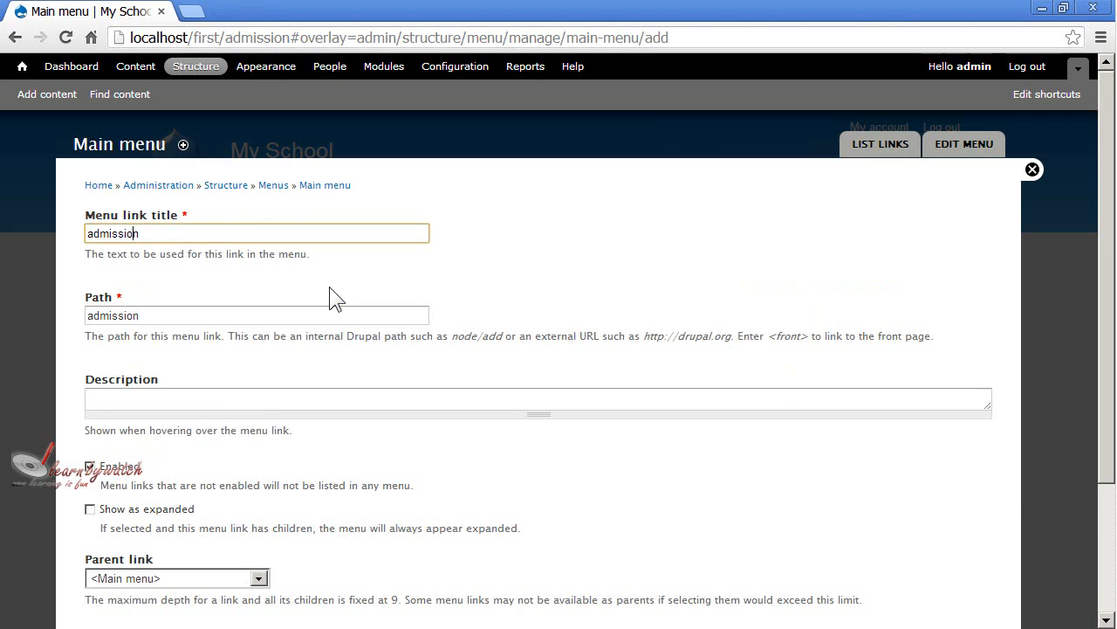
{"action": "key", "text": "BackSpace"}
{"action": "type", "text": "A"}
{"action": "key", "text": "Tab"}
Give the Admission link the description "about admission in my school" and save the link.
{"action": "left_click", "coordinate": [368, 401]}
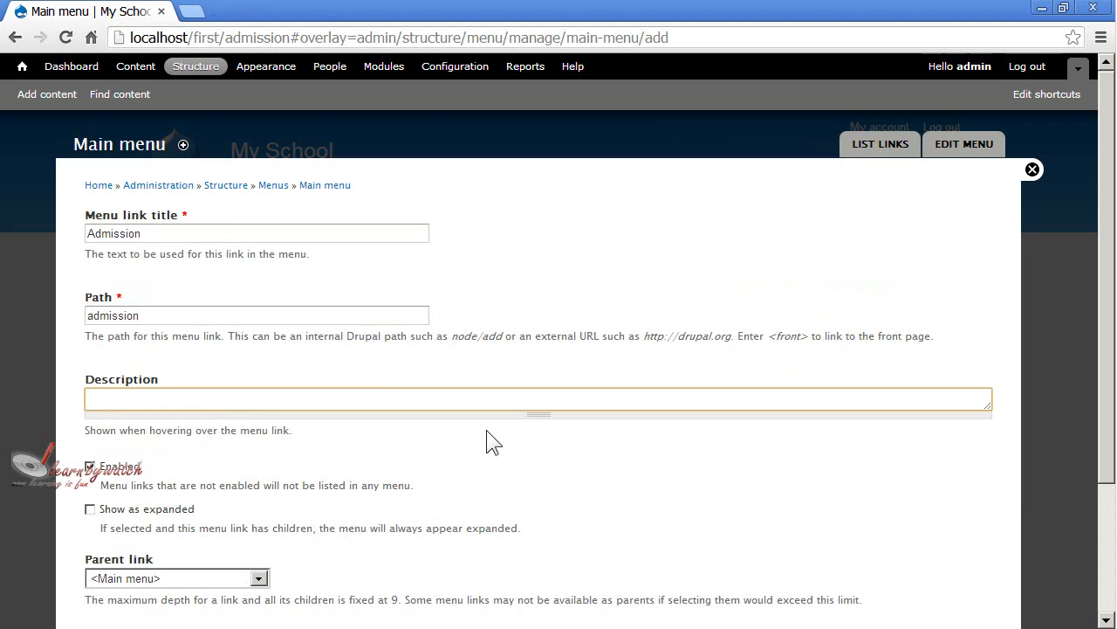
{"action": "type", "text": "about admission in my "}
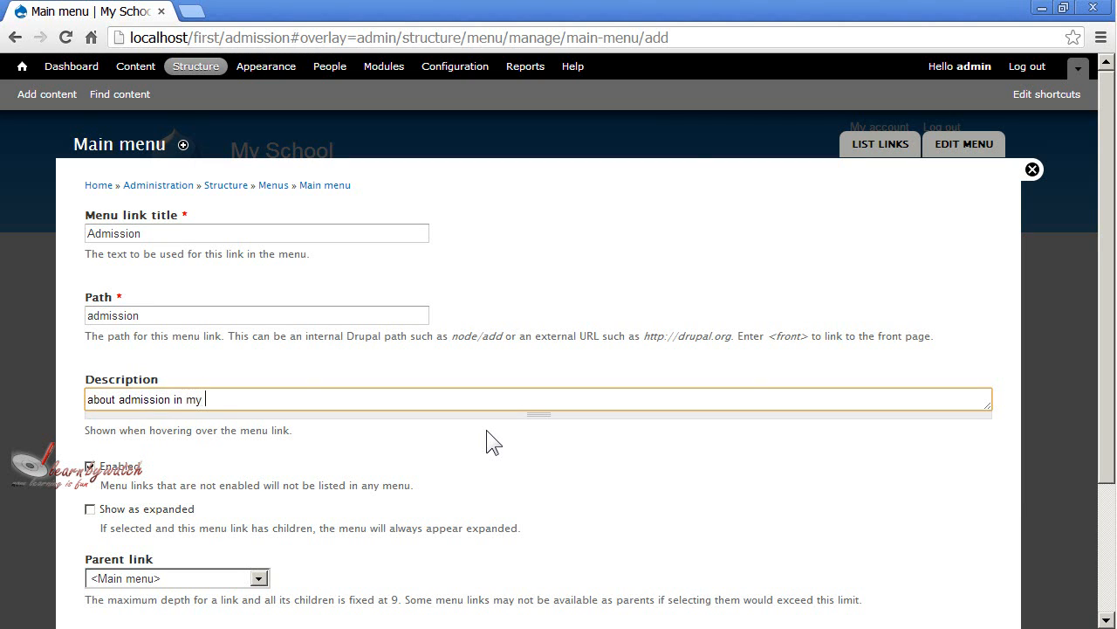
{"action": "type", "text": "school"}
{"action": "scroll", "coordinate": [287, 395], "scroll_direction": "down", "scroll_amount": 2}
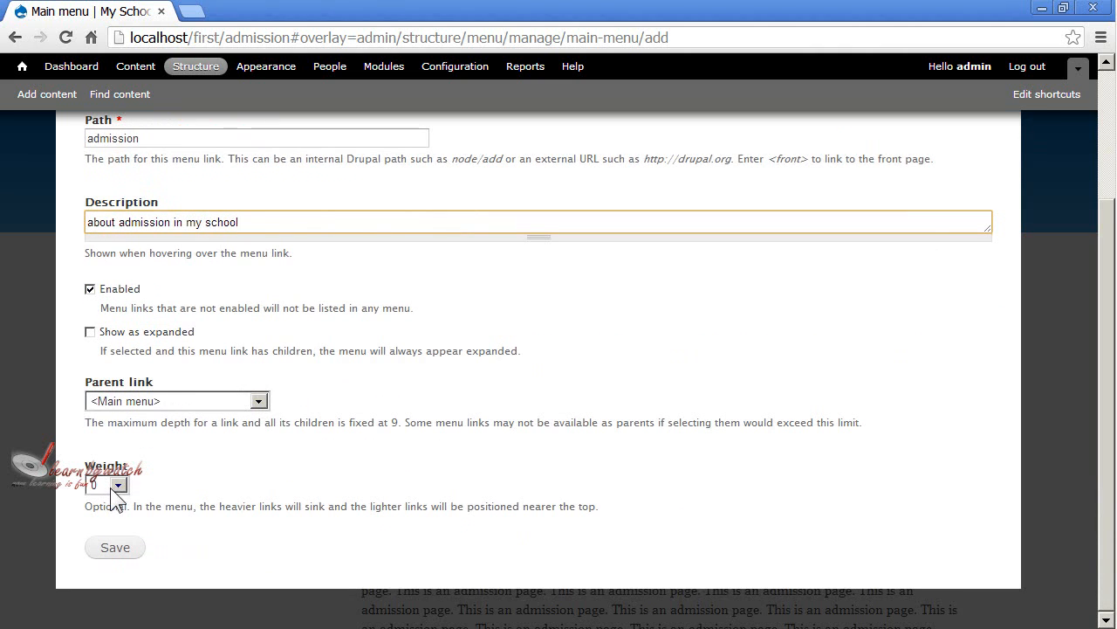
{"action": "left_click", "coordinate": [128, 551]}
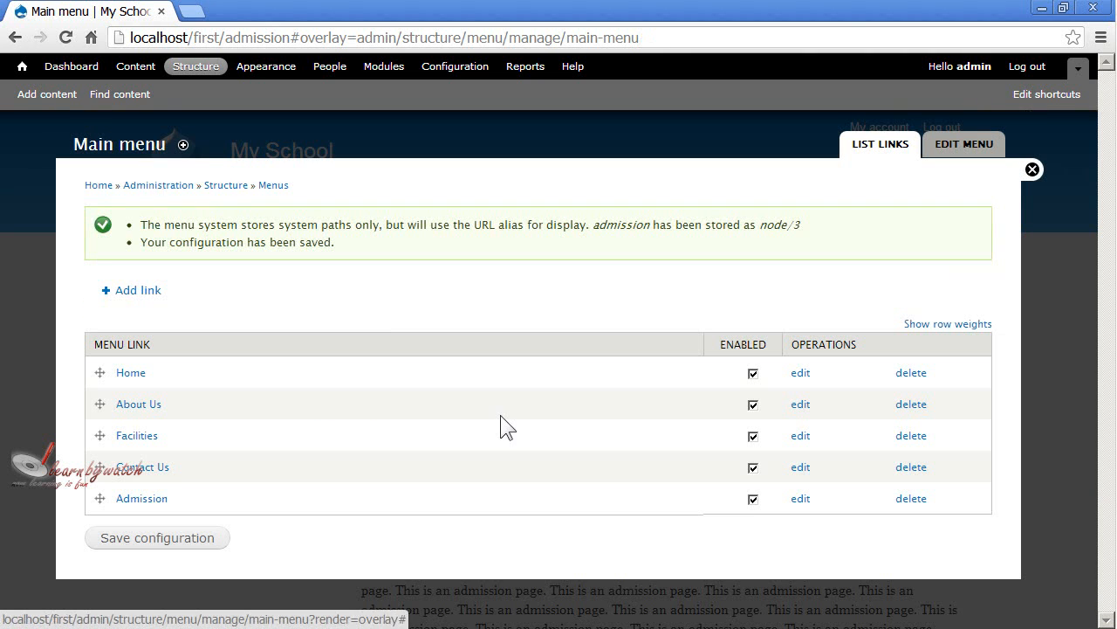
Move the Admission link above Contact Us in the Main menu and save the configuration, returning to the site's home page.
{"action": "left_click_drag", "start_coordinate": [99, 498], "coordinate": [98, 471]}
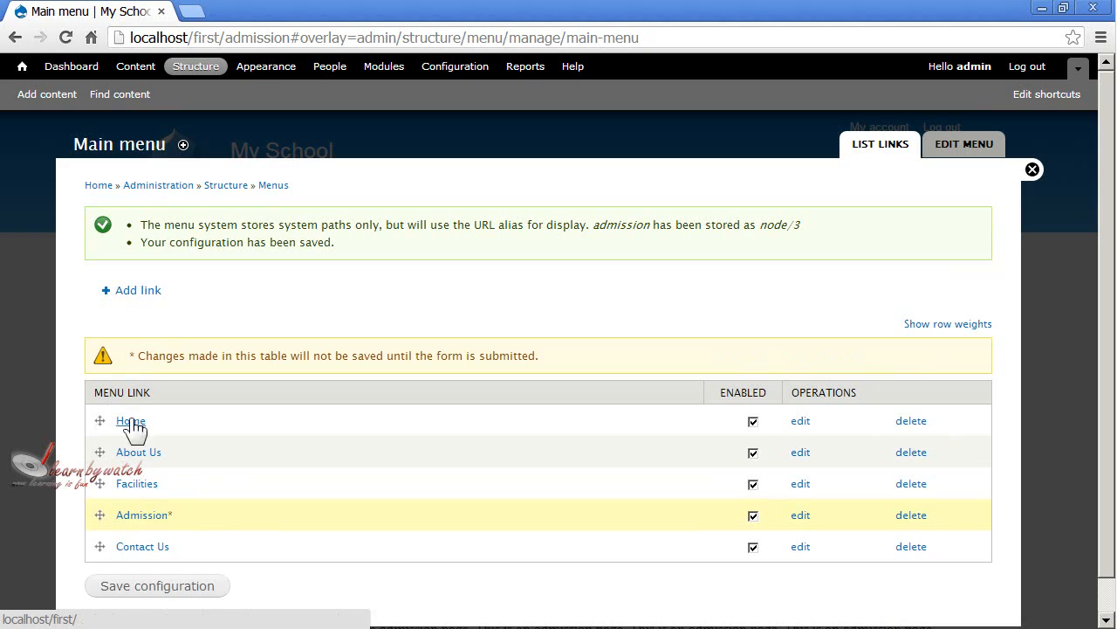
{"action": "left_click", "coordinate": [178, 596]}
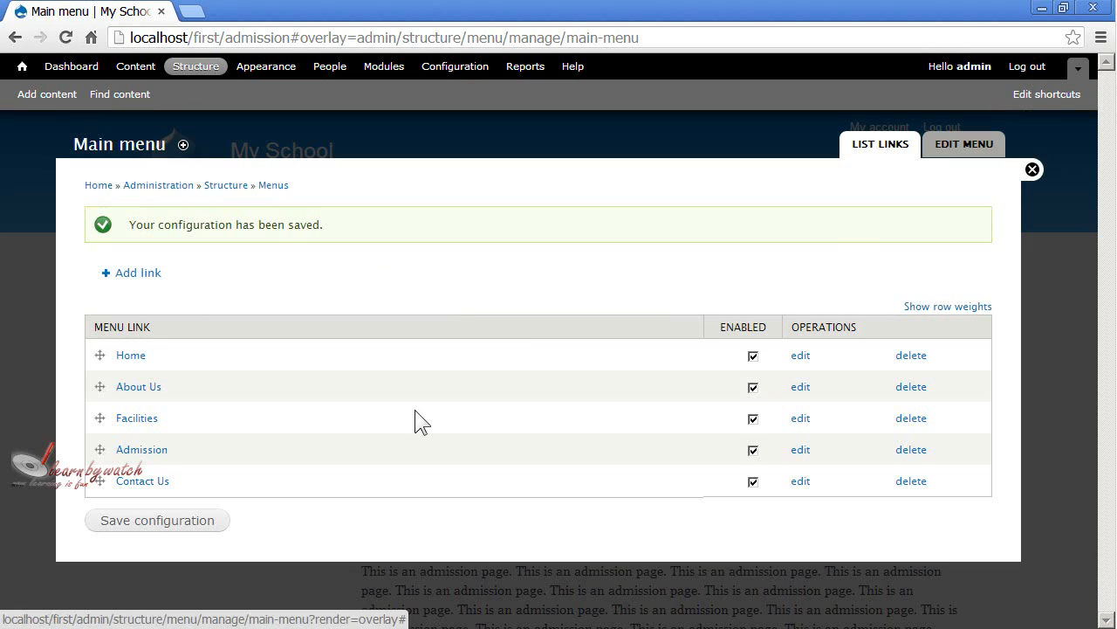
{"action": "left_click", "coordinate": [1032, 169]}
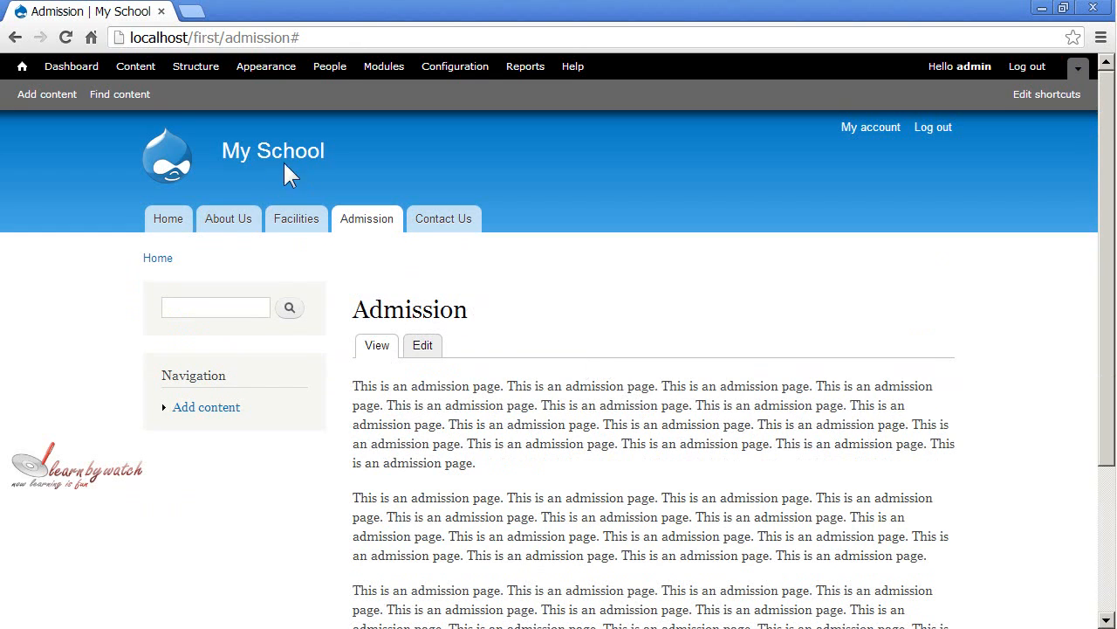
{"action": "left_click", "coordinate": [321, 157]}
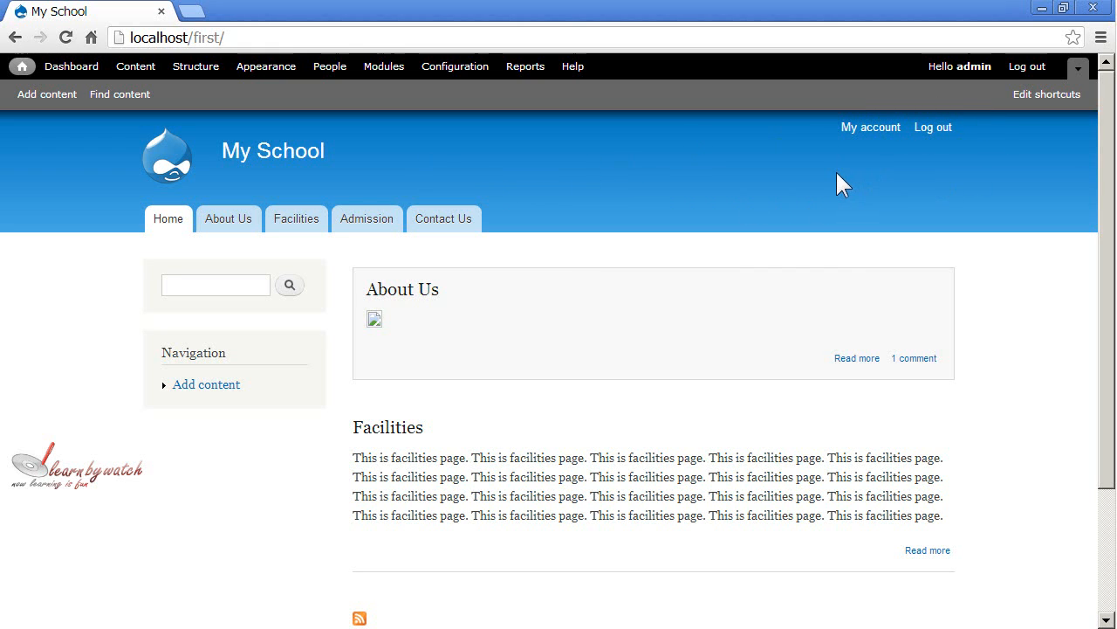
Start a new link in the User menu and set its title to "Contact Us".
{"action": "left_click", "coordinate": [199, 70]}
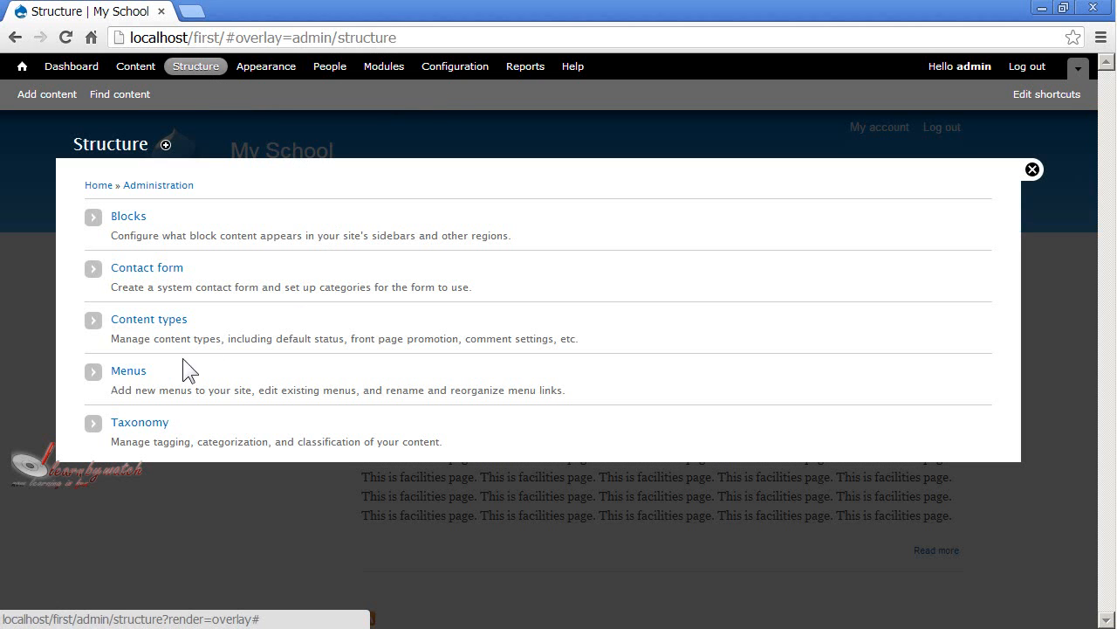
{"action": "left_click", "coordinate": [128, 376]}
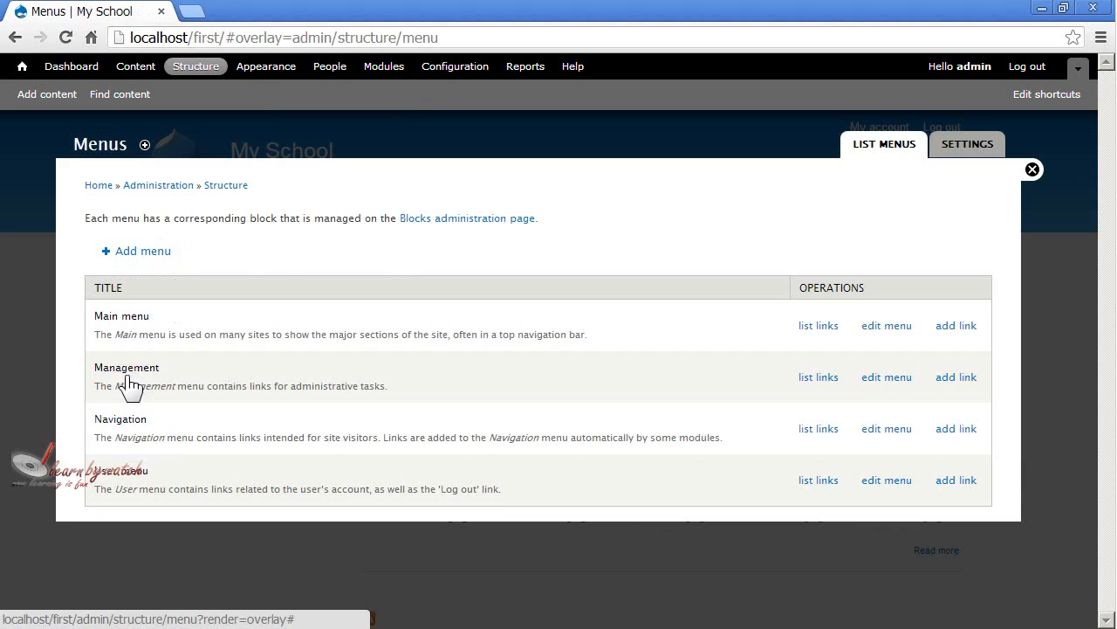
{"action": "left_click_drag", "start_coordinate": [112, 316], "coordinate": [186, 332]}
{"action": "left_click", "coordinate": [186, 332]}
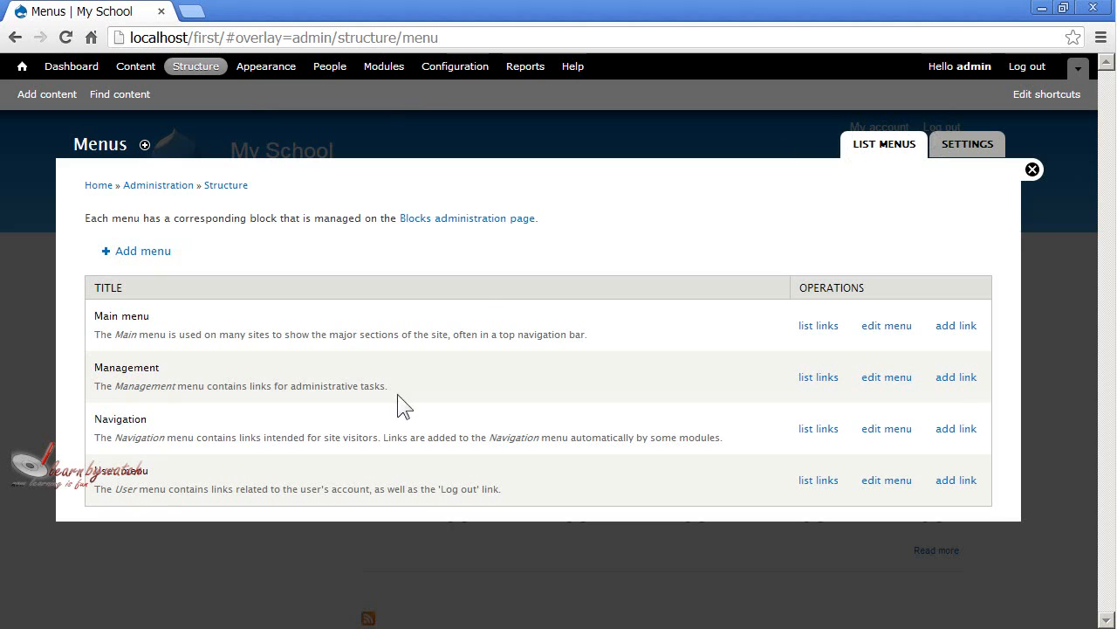
{"action": "triple_click", "coordinate": [118, 475]}
{"action": "left_click", "coordinate": [194, 489]}
{"action": "left_click", "coordinate": [958, 487]}
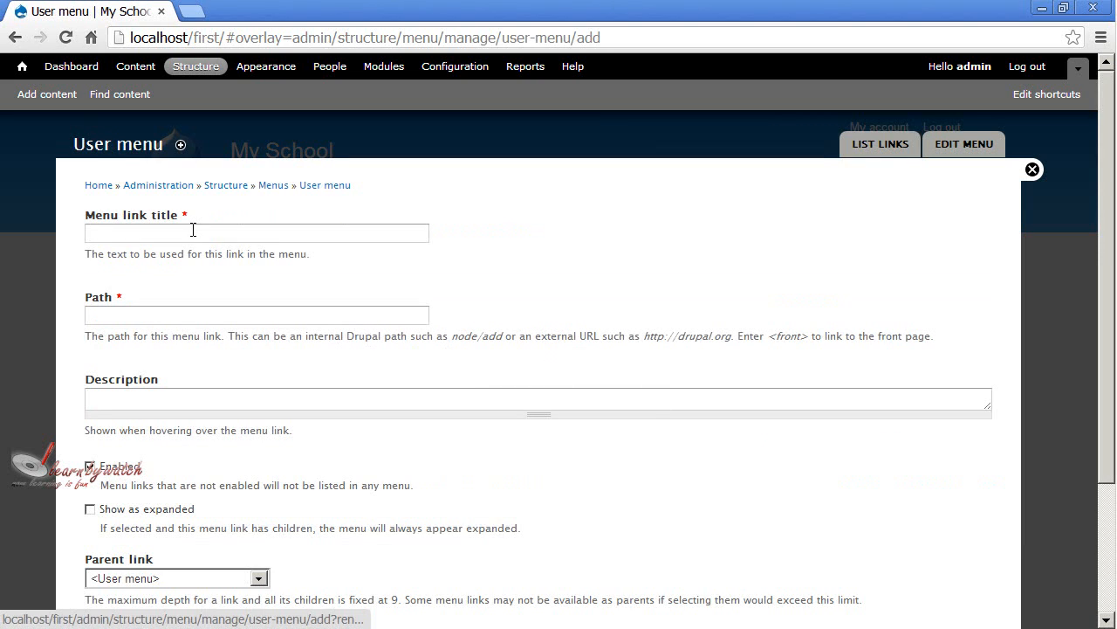
{"action": "left_click", "coordinate": [193, 231]}
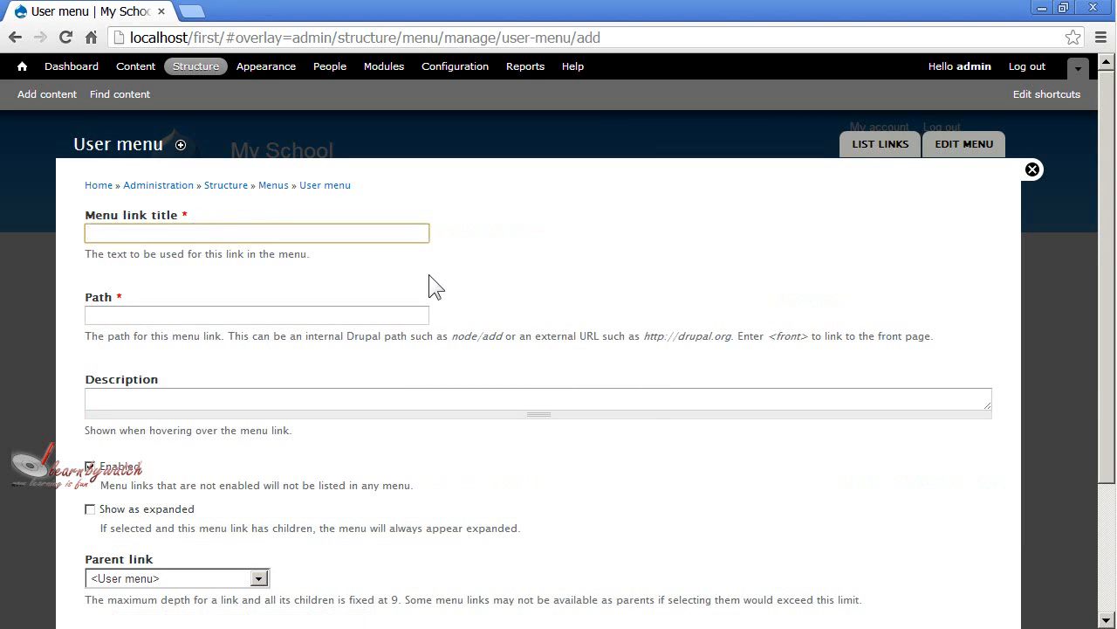
{"action": "type", "text": "Cont"}
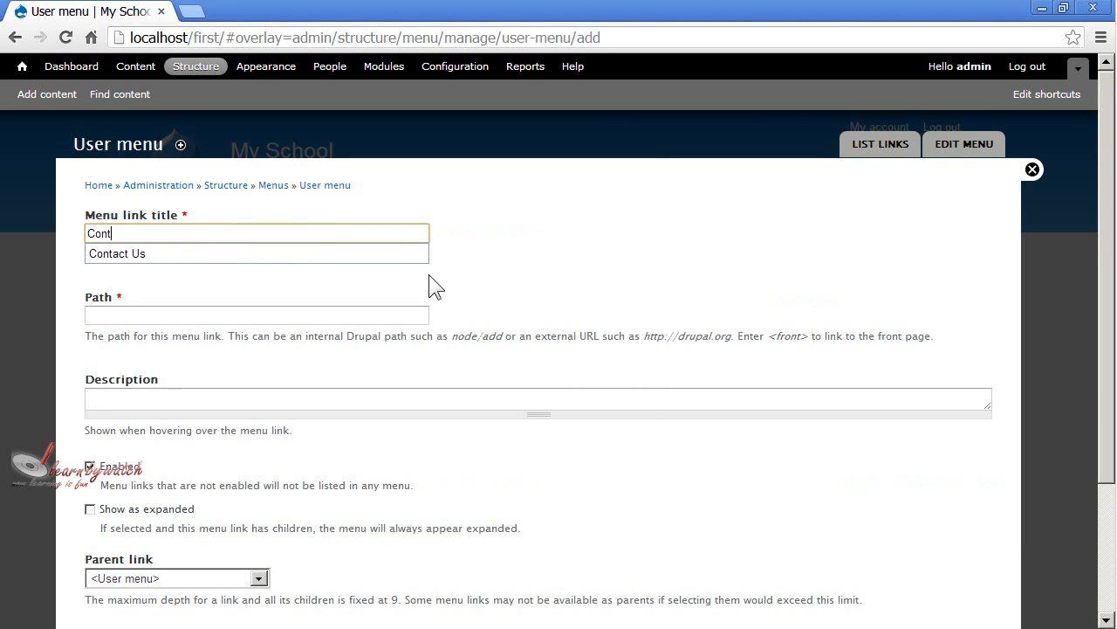
{"action": "type", "text": "act Us"}
{"action": "key", "text": "Tab"}
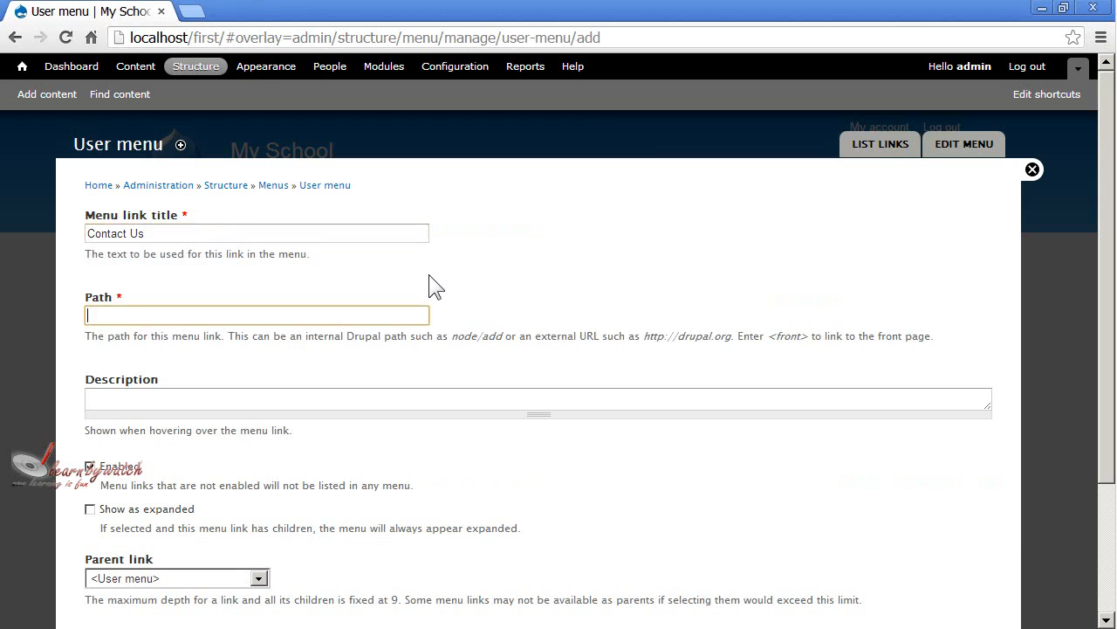
Set the User menu link's path to "contact" and save the link.
{"action": "type", "text": "contact"}
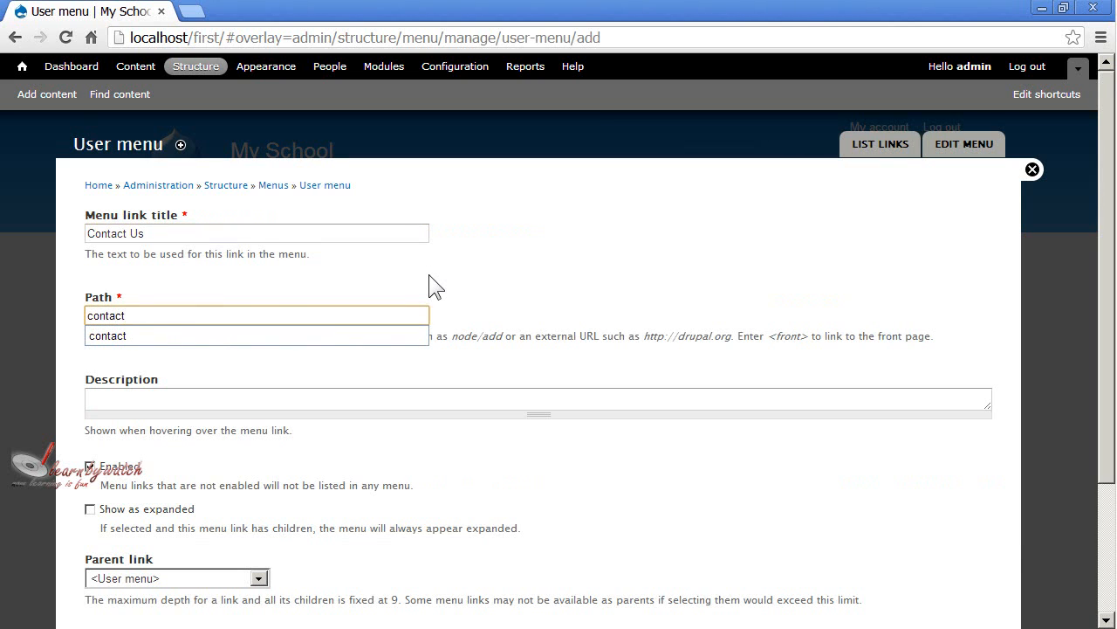
{"action": "left_click", "coordinate": [371, 335]}
{"action": "scroll", "coordinate": [368, 358], "scroll_direction": "down", "scroll_amount": 2}
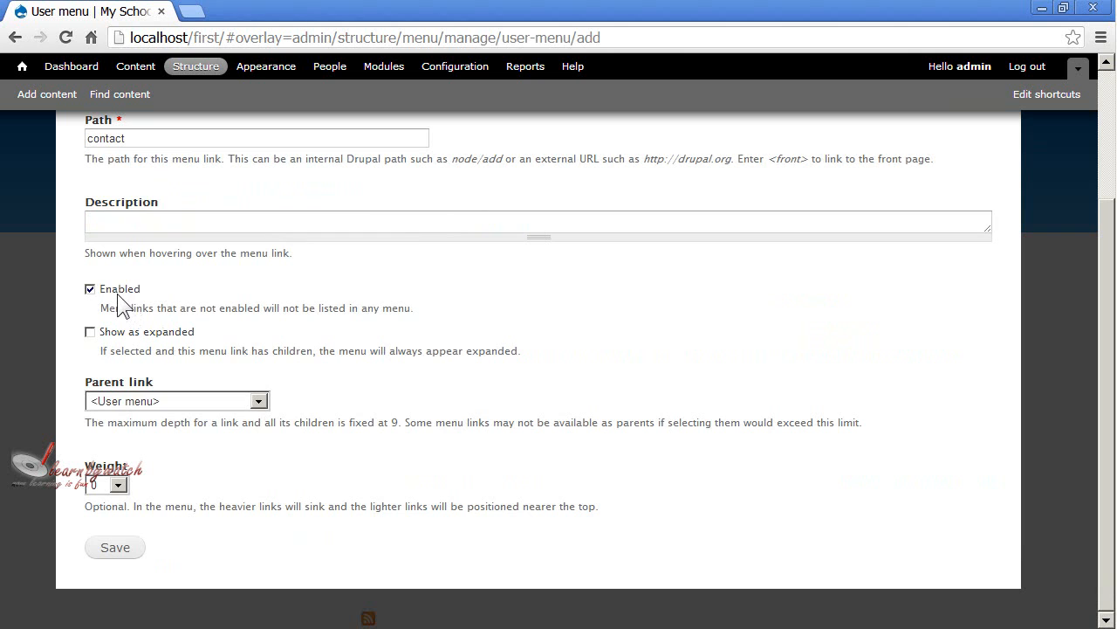
{"action": "left_click", "coordinate": [110, 550]}
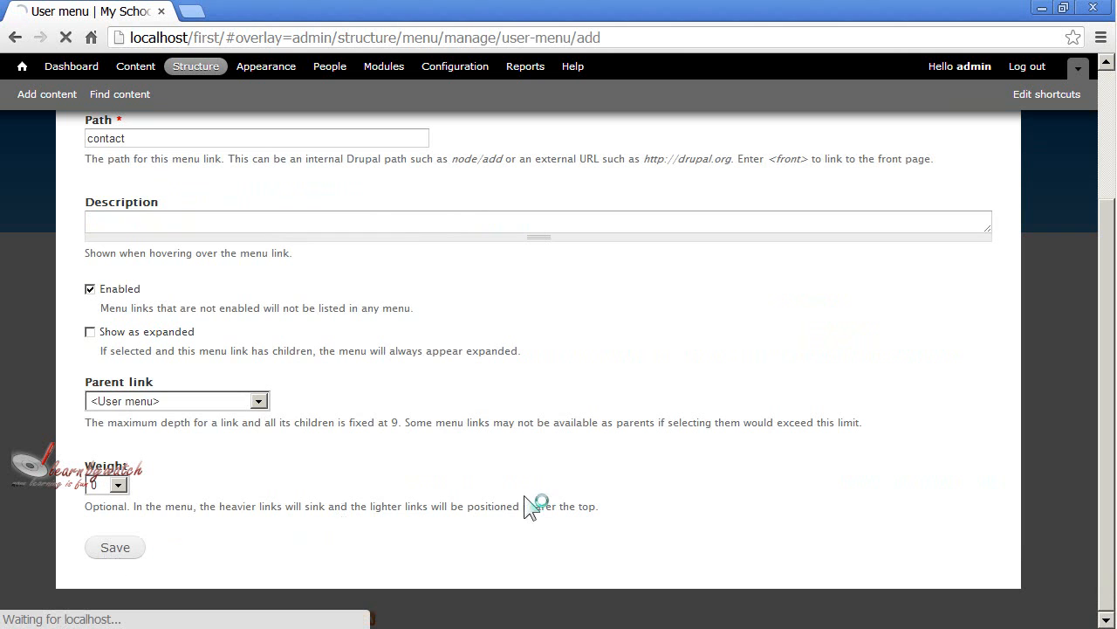
Move Contact Us above My account in the User menu, save the configuration and return to the site.
{"action": "scroll", "coordinate": [462, 471], "scroll_direction": "up", "scroll_amount": 1}
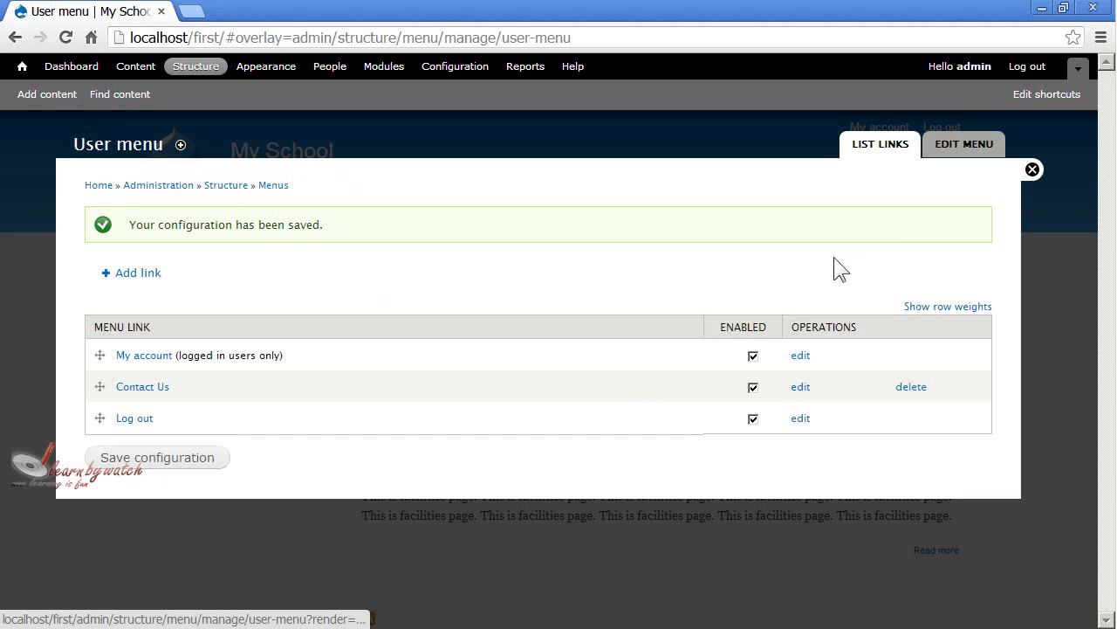
{"action": "mouse_move", "coordinate": [100, 386]}
{"action": "left_mouse_down"}
{"action": "mouse_move", "coordinate": [92, 429]}
{"action": "mouse_move", "coordinate": [101, 398]}
{"action": "left_mouse_up"}
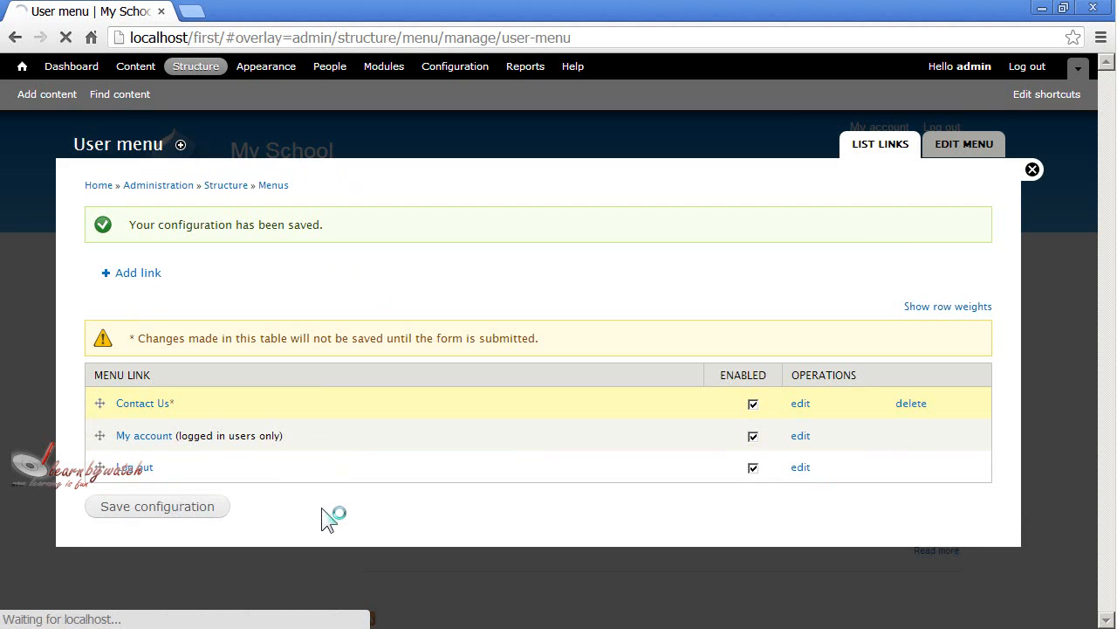
{"action": "left_click", "coordinate": [1031, 170]}
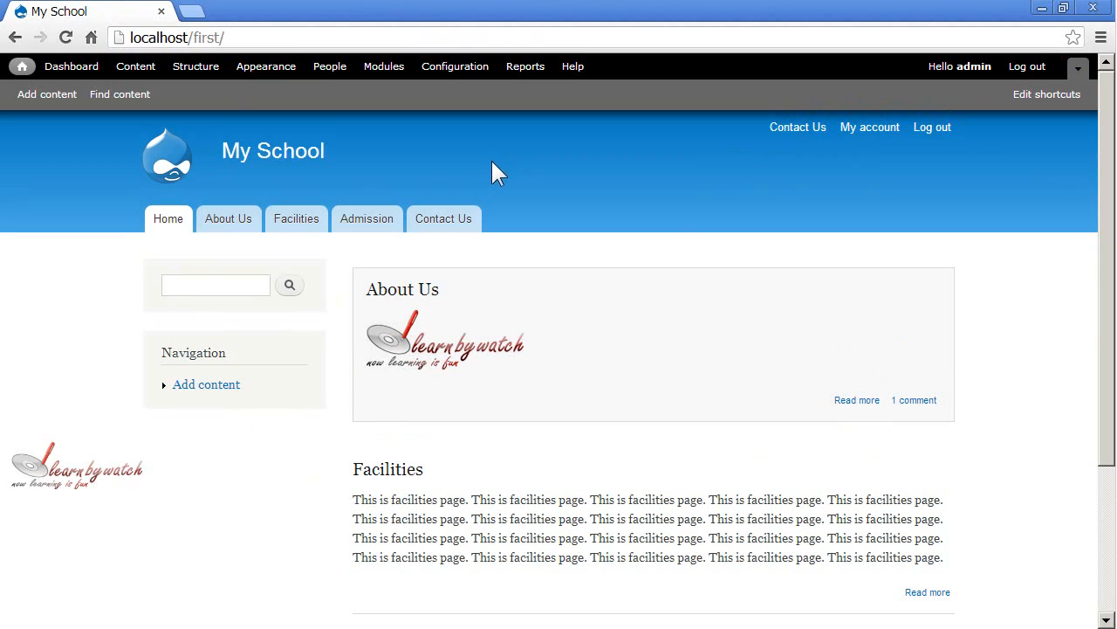
Open the list of the site's menus and review the Main, User and Navigation entries, reading the Navigation menu's description.
{"action": "left_click", "coordinate": [194, 70]}
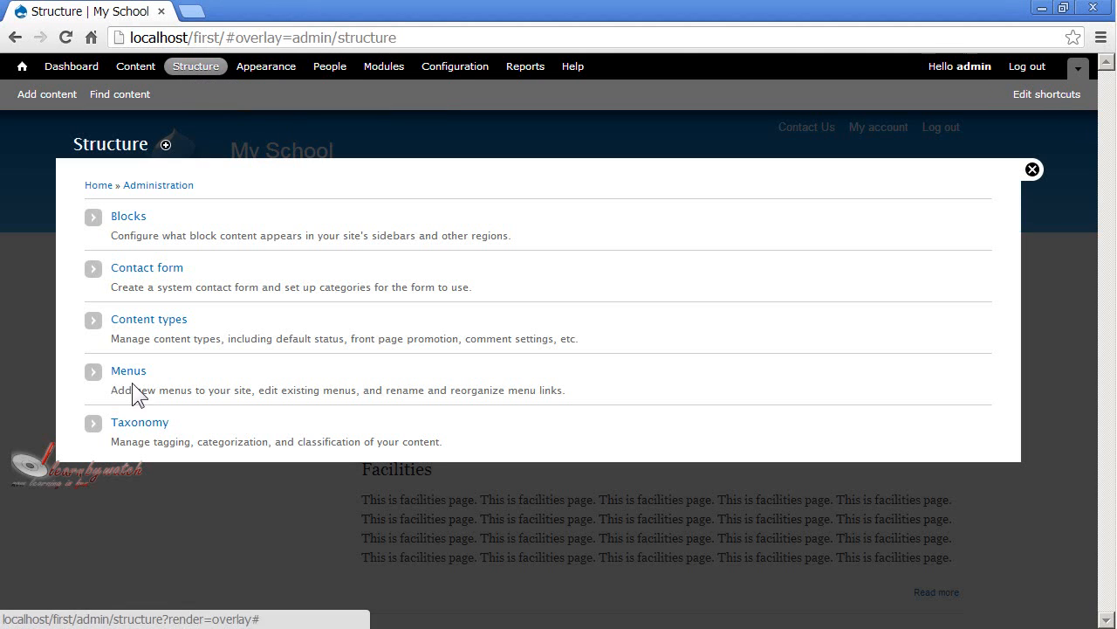
{"action": "left_click", "coordinate": [129, 375]}
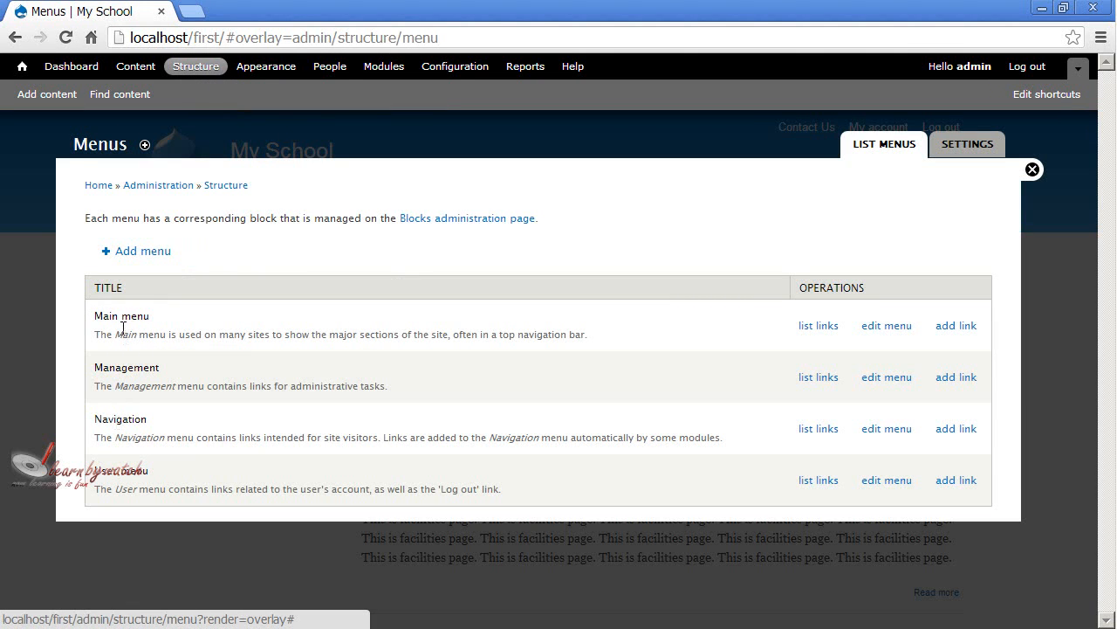
{"action": "left_click_drag", "start_coordinate": [96, 320], "coordinate": [147, 320]}
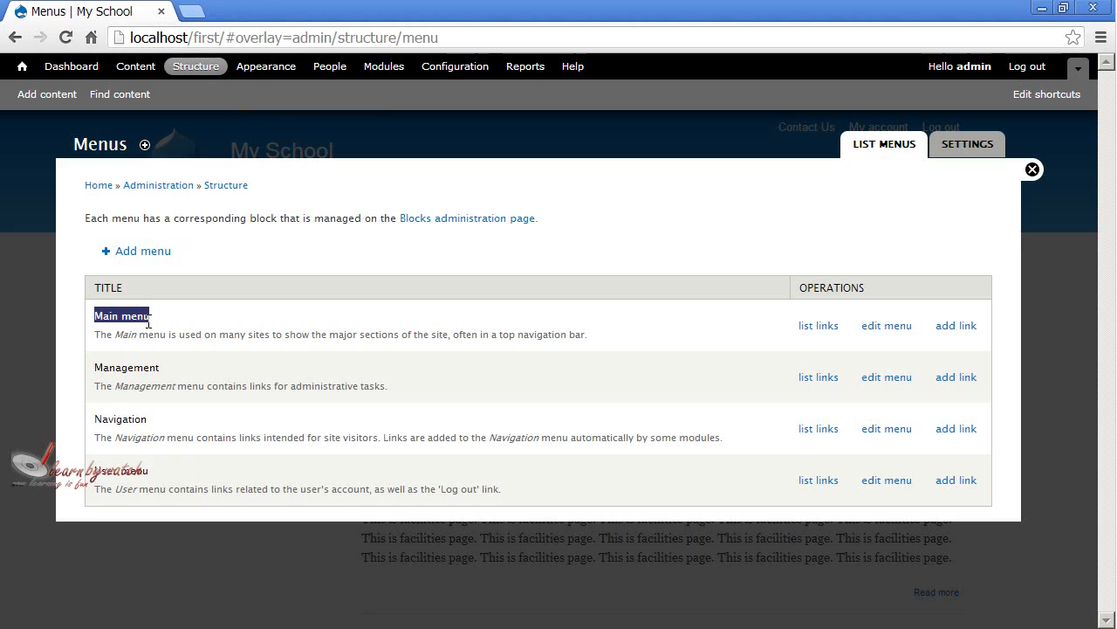
{"action": "left_click_drag", "start_coordinate": [96, 470], "coordinate": [151, 471]}
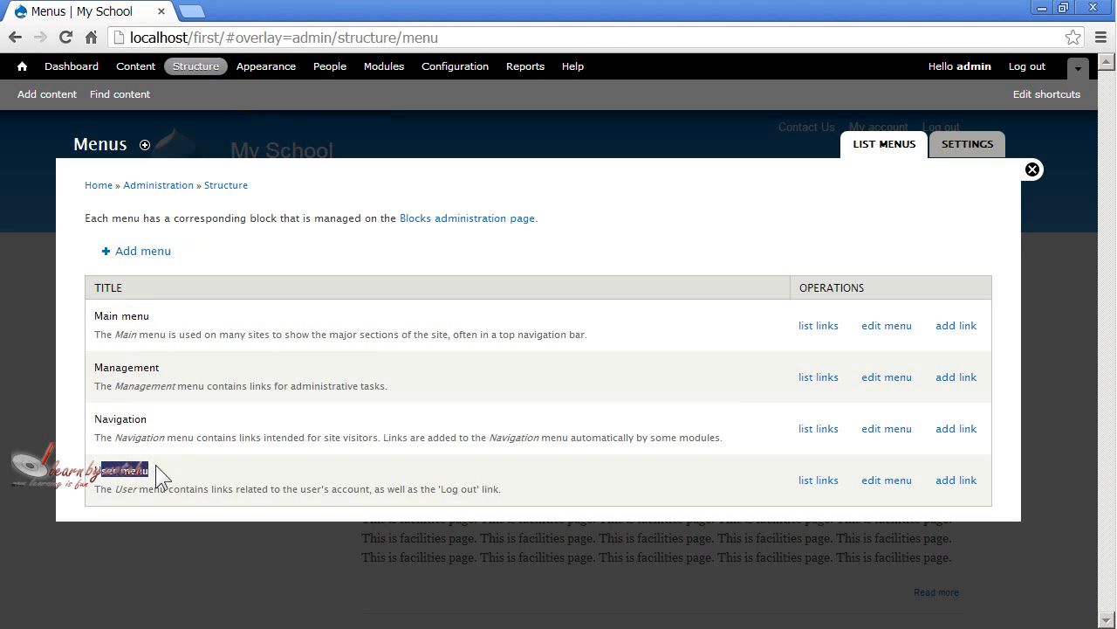
{"action": "left_click", "coordinate": [211, 487]}
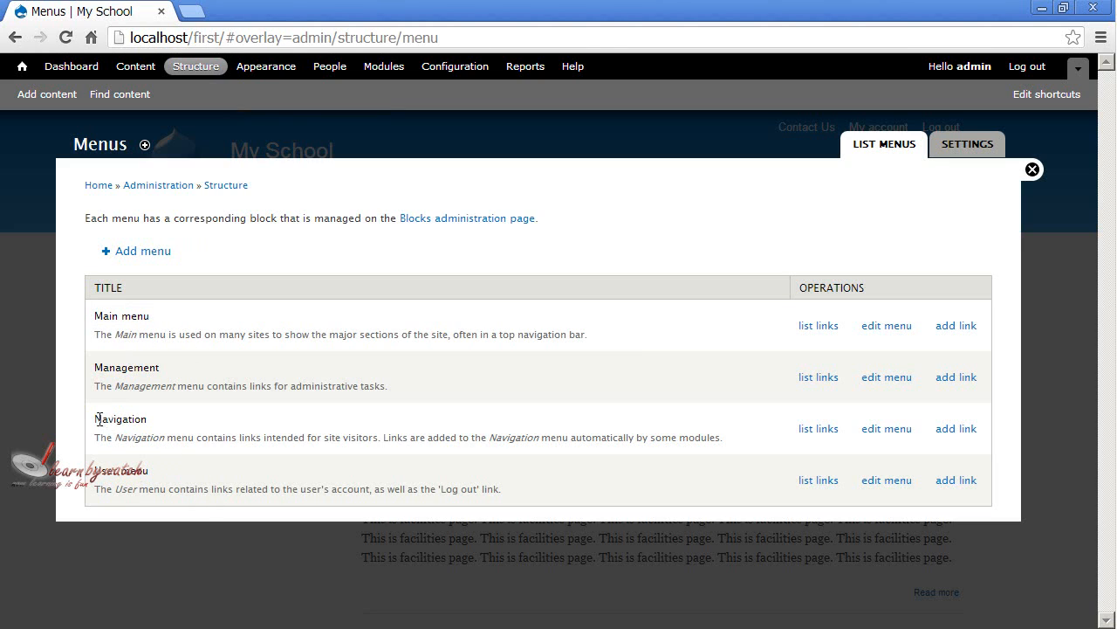
{"action": "left_click_drag", "start_coordinate": [99, 420], "coordinate": [149, 420]}
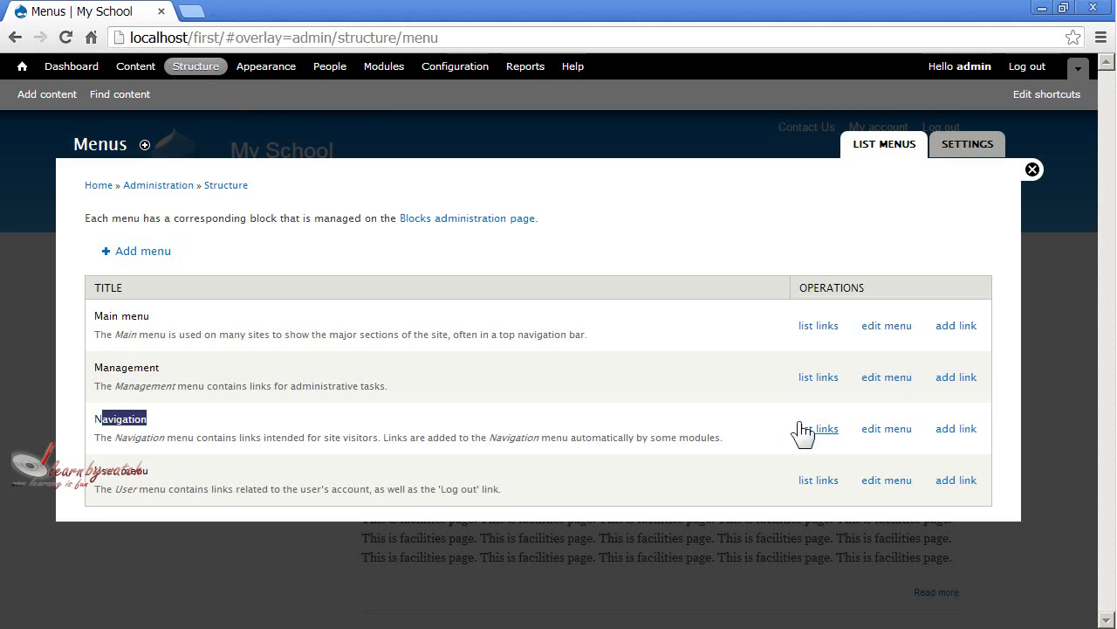
{"action": "left_click", "coordinate": [140, 429]}
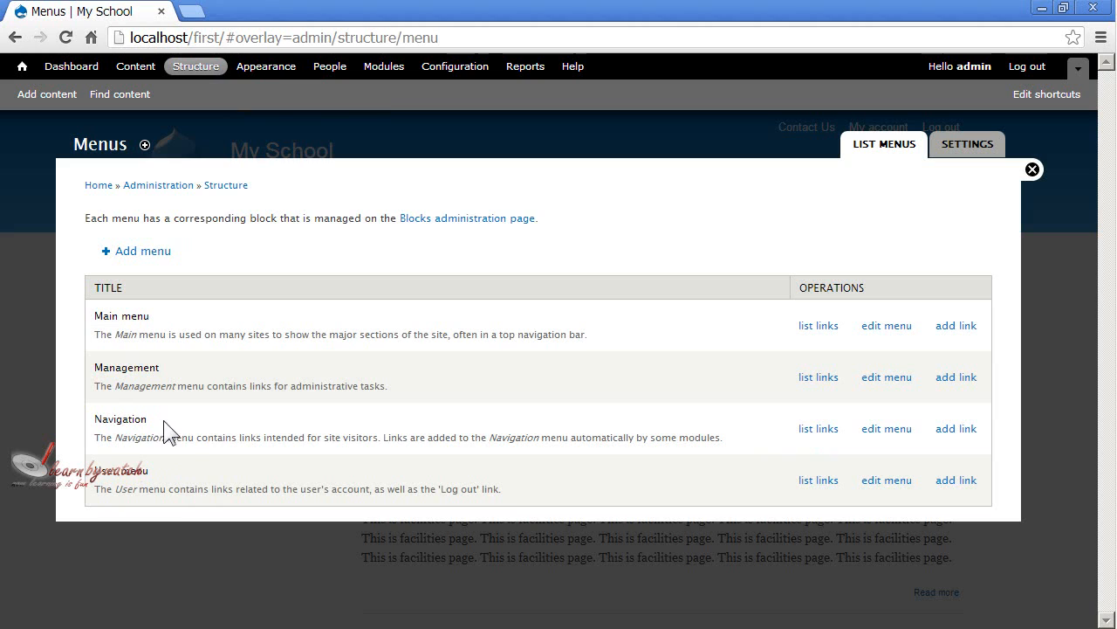
{"action": "left_click_drag", "start_coordinate": [209, 441], "coordinate": [375, 442]}
{"action": "left_click", "coordinate": [380, 439]}
{"action": "left_click_drag", "start_coordinate": [160, 419], "coordinate": [94, 420]}
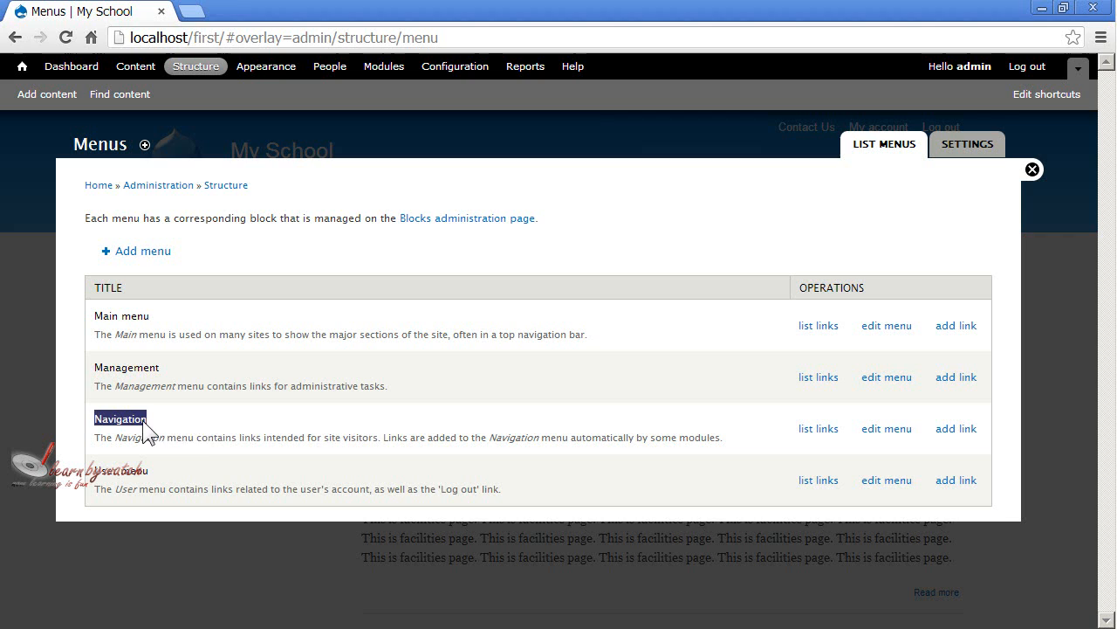
{"action": "left_click", "coordinate": [199, 421]}
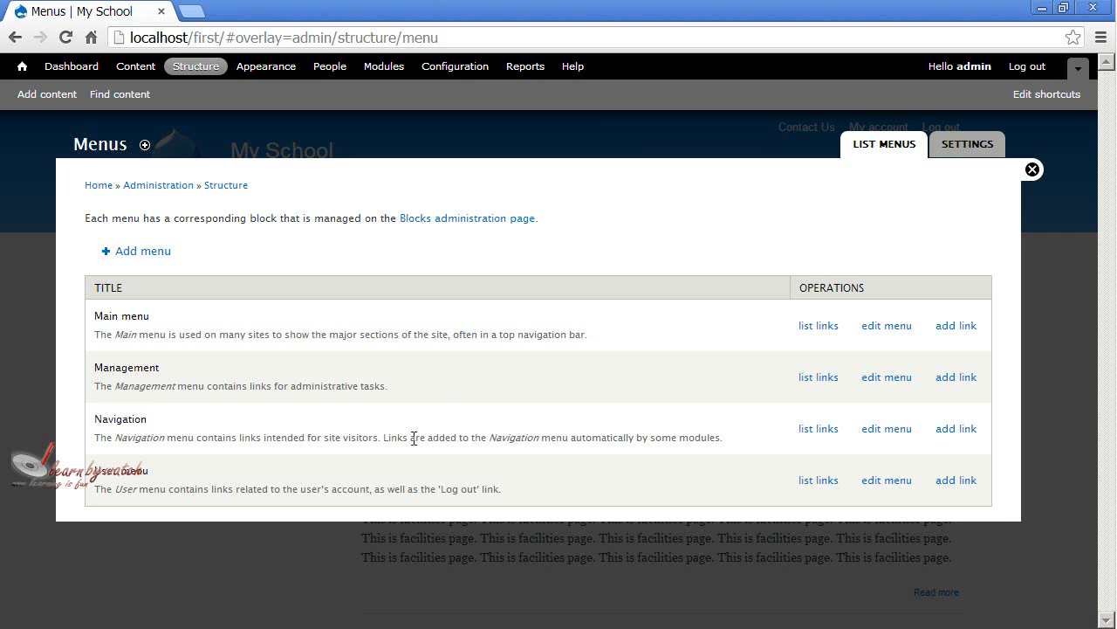
{"action": "left_click_drag", "start_coordinate": [496, 438], "coordinate": [571, 433]}
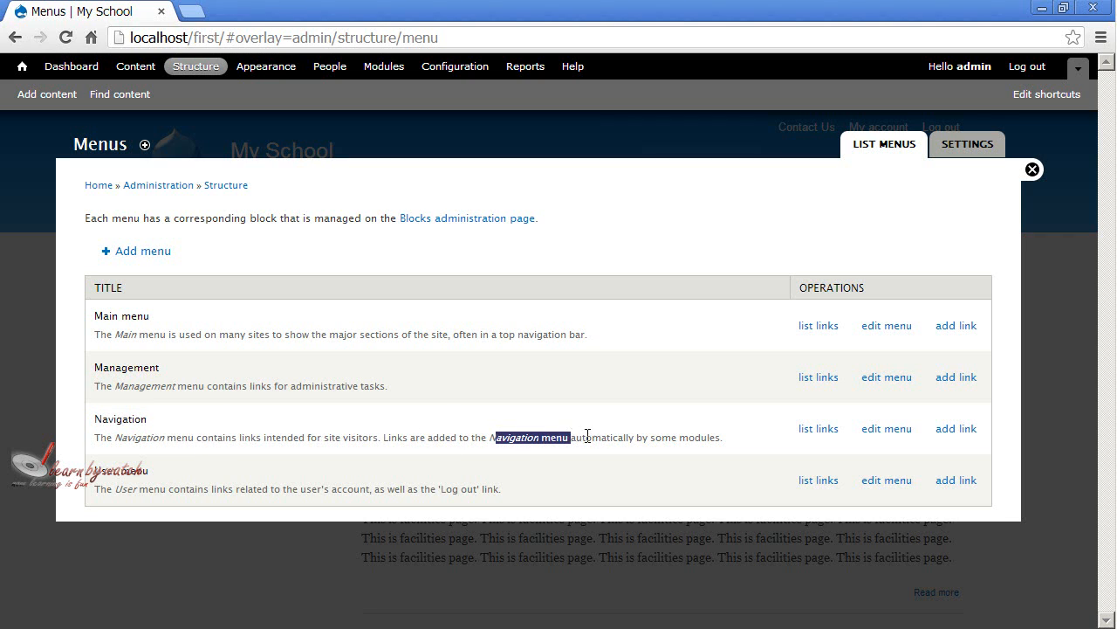
{"action": "left_click_drag", "start_coordinate": [679, 437], "coordinate": [722, 442]}
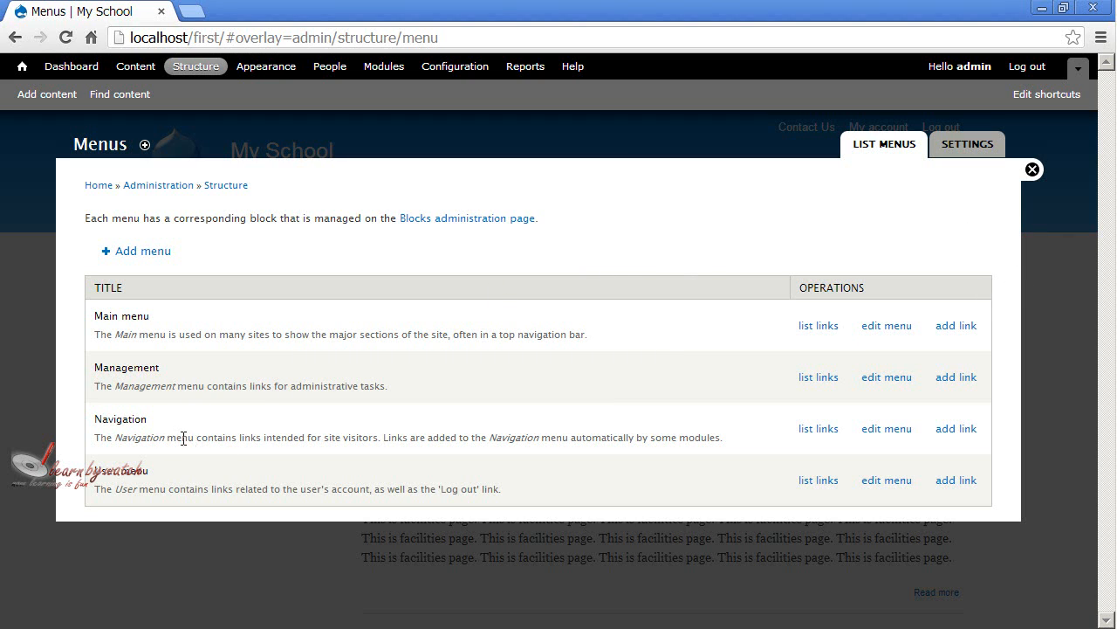
Enable the Compose tips, Contact and Search links in the Navigation menu, save the configuration and return to the site.
{"action": "left_click", "coordinate": [817, 429]}
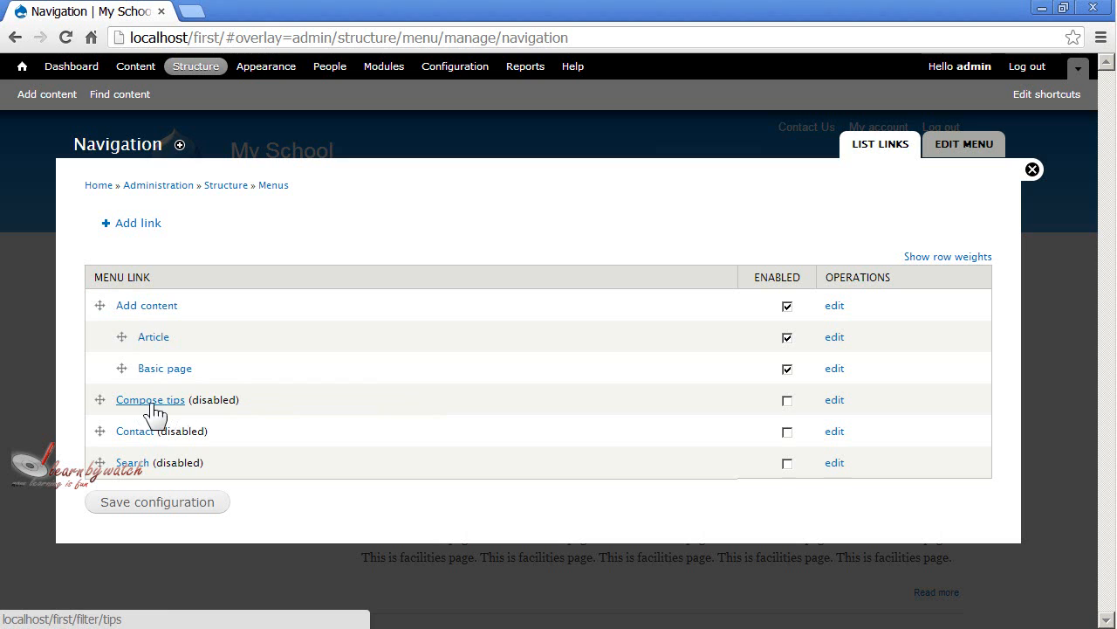
{"action": "left_click_drag", "start_coordinate": [195, 404], "coordinate": [222, 400]}
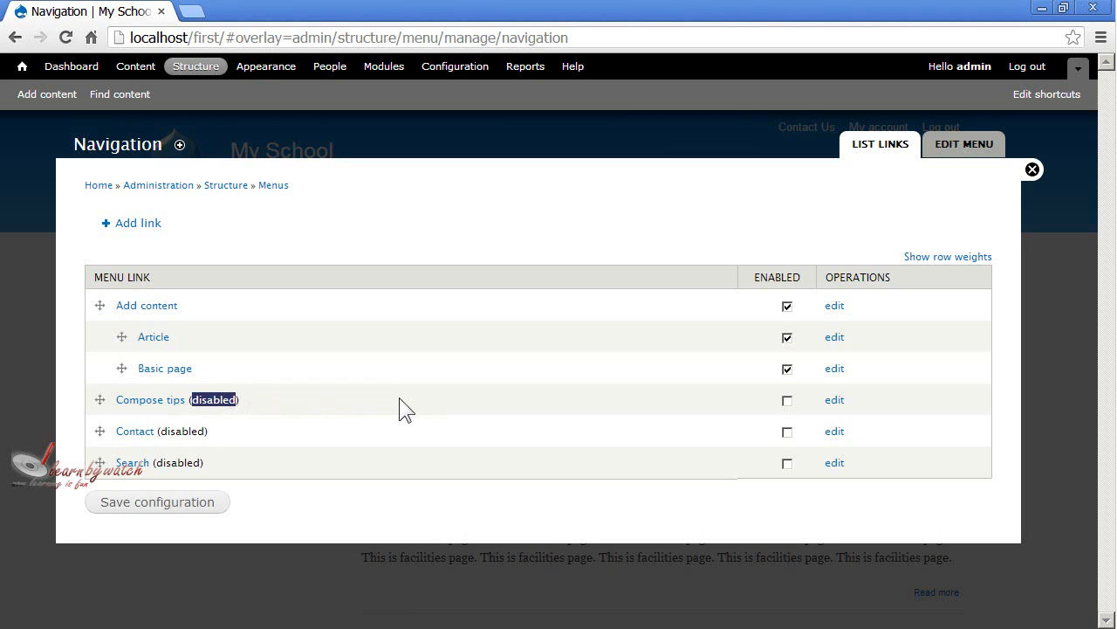
{"action": "left_click", "coordinate": [788, 401]}
{"action": "left_click_drag", "start_coordinate": [161, 432], "coordinate": [192, 431]}
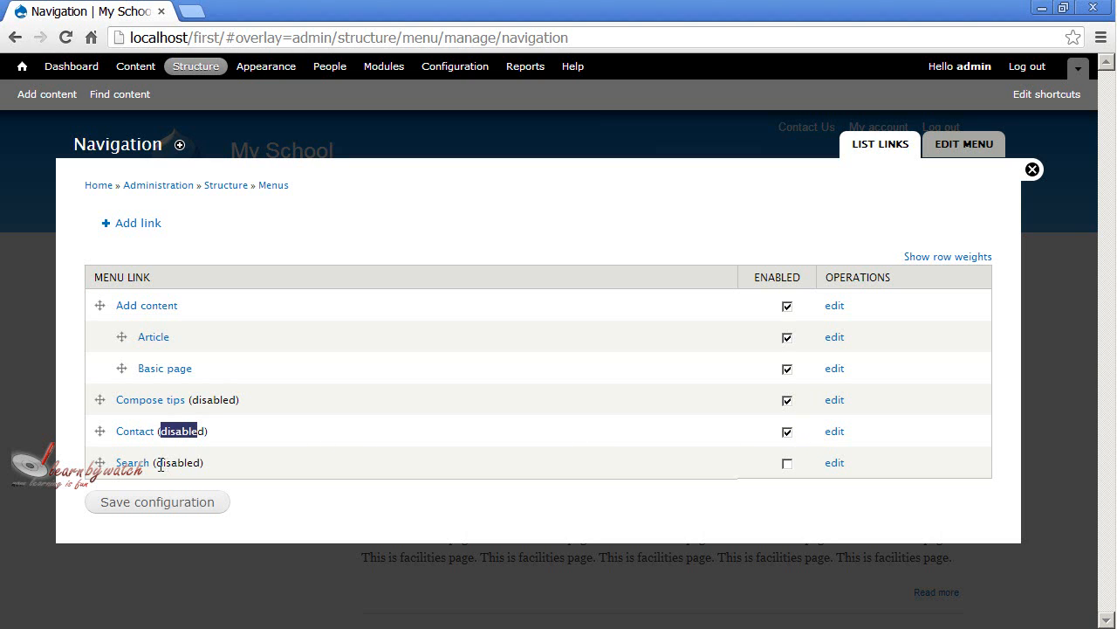
{"action": "left_click_drag", "start_coordinate": [157, 462], "coordinate": [193, 463]}
{"action": "left_click", "coordinate": [787, 464]}
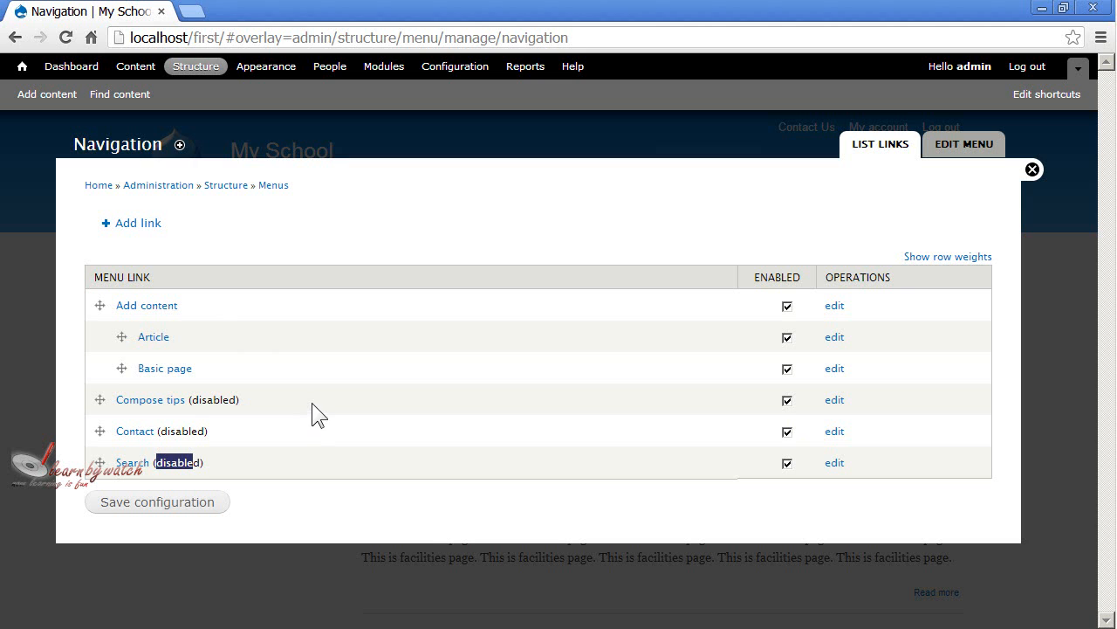
{"action": "left_click", "coordinate": [184, 506]}
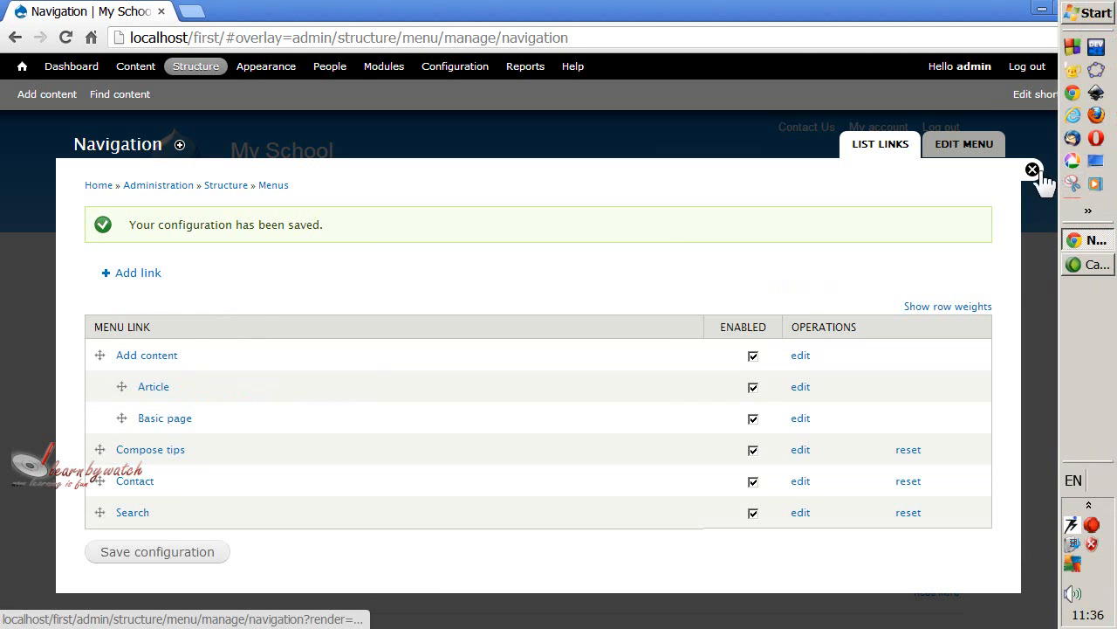
{"action": "left_click", "coordinate": [1033, 170]}
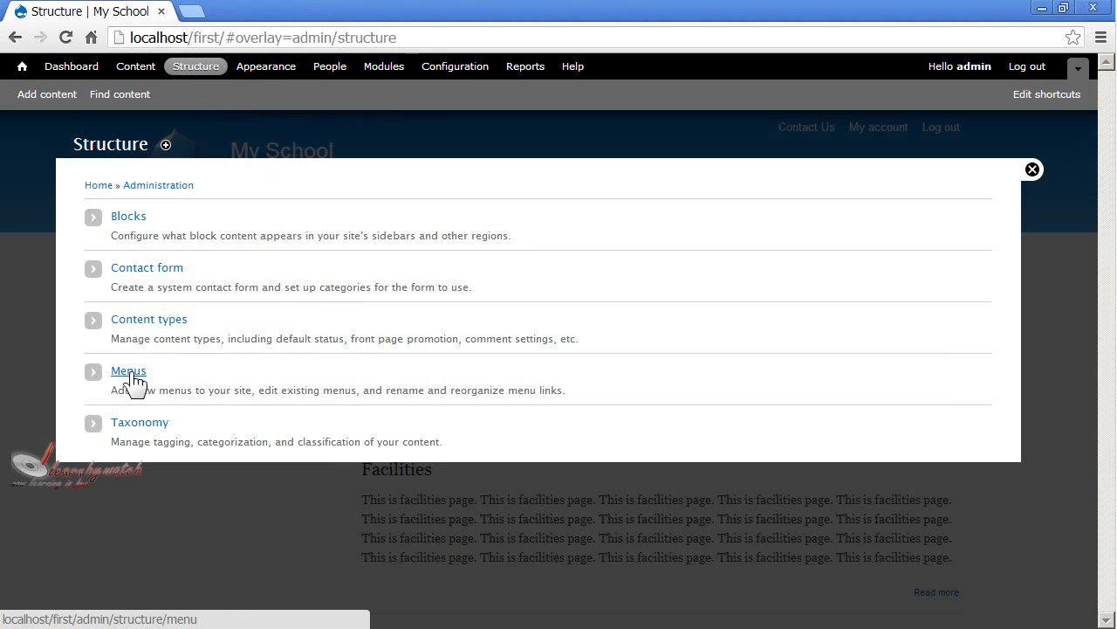
Reopen the list of the site's menus and read the description of the Management menu.
{"action": "left_click", "coordinate": [131, 374]}
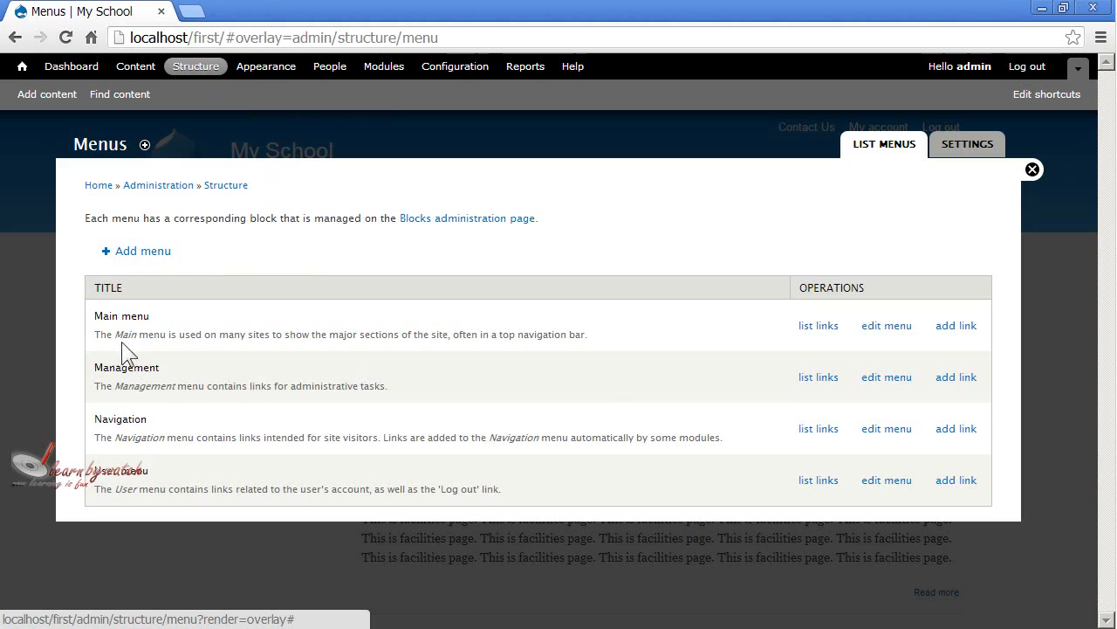
{"action": "left_click_drag", "start_coordinate": [103, 419], "coordinate": [129, 421]}
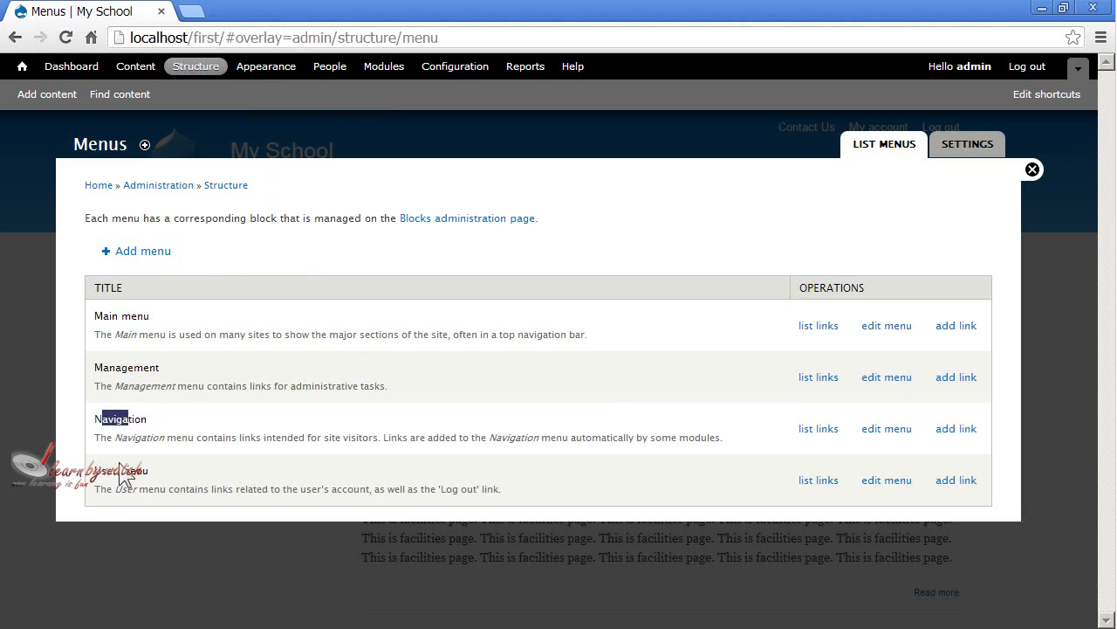
{"action": "left_click_drag", "start_coordinate": [114, 473], "coordinate": [144, 477]}
{"action": "left_click", "coordinate": [179, 479]}
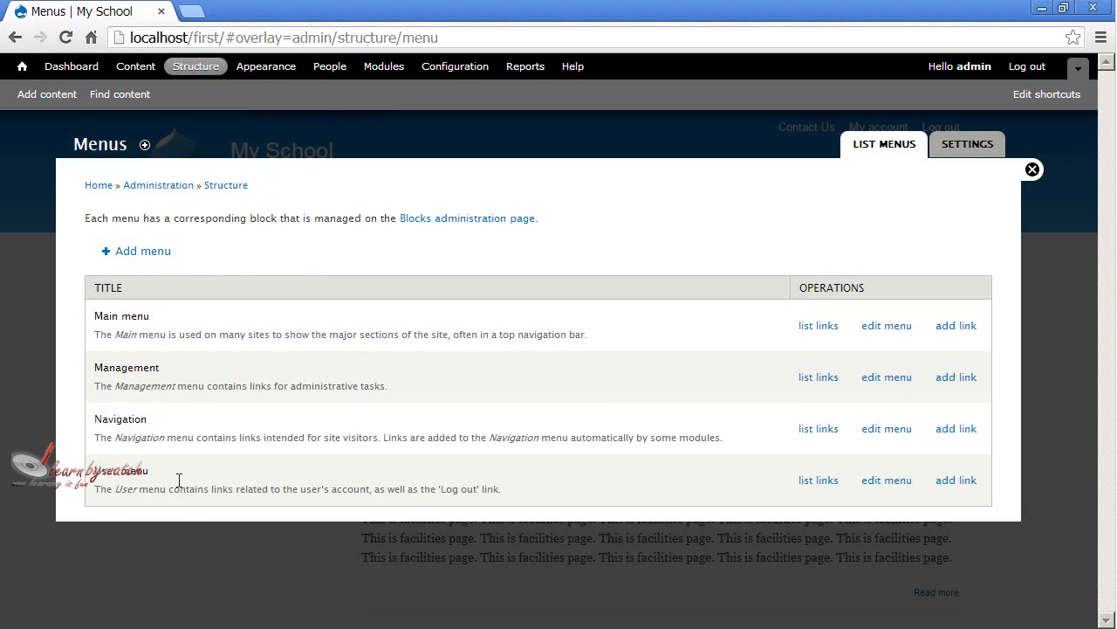
{"action": "left_click_drag", "start_coordinate": [103, 367], "coordinate": [186, 370]}
{"action": "left_click", "coordinate": [166, 382]}
{"action": "left_click_drag", "start_coordinate": [95, 387], "coordinate": [387, 385]}
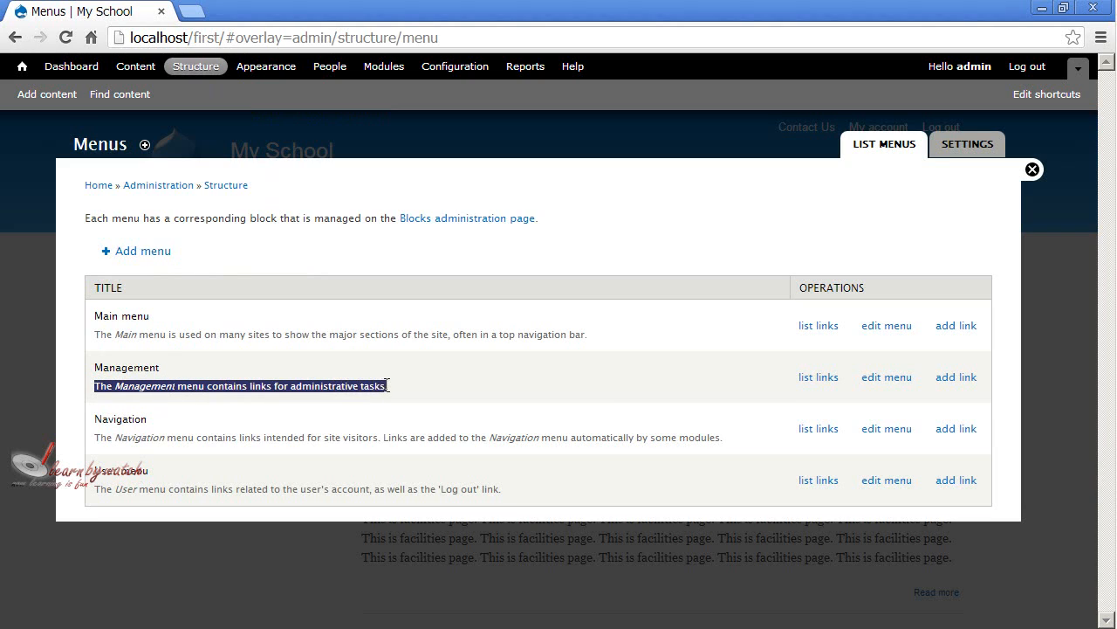
{"action": "left_click", "coordinate": [413, 386]}
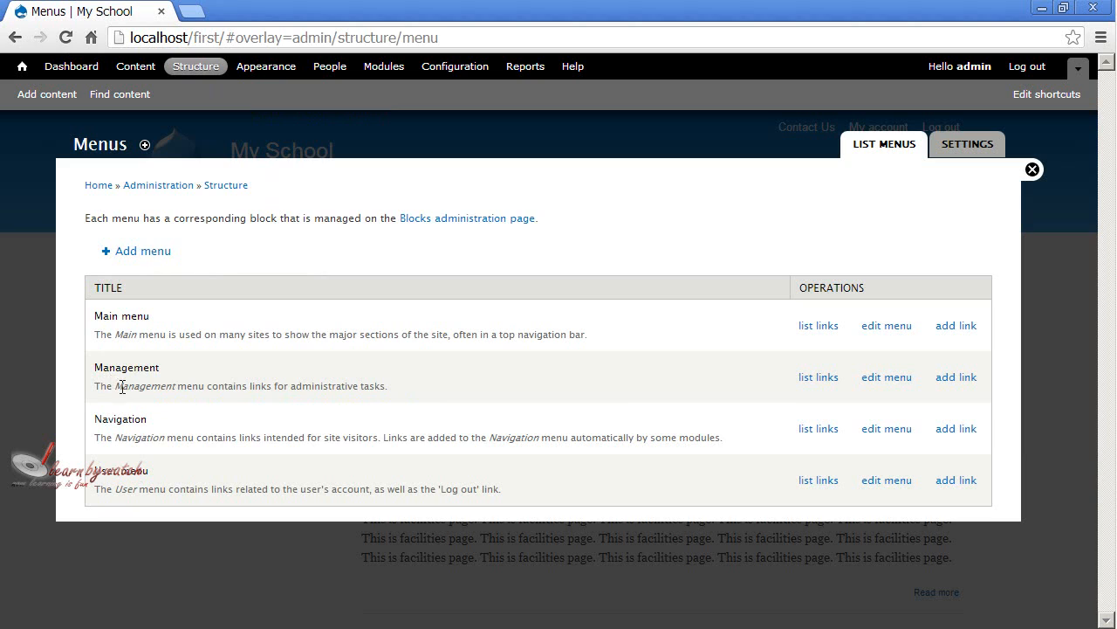
{"action": "left_click_drag", "start_coordinate": [122, 387], "coordinate": [357, 385]}
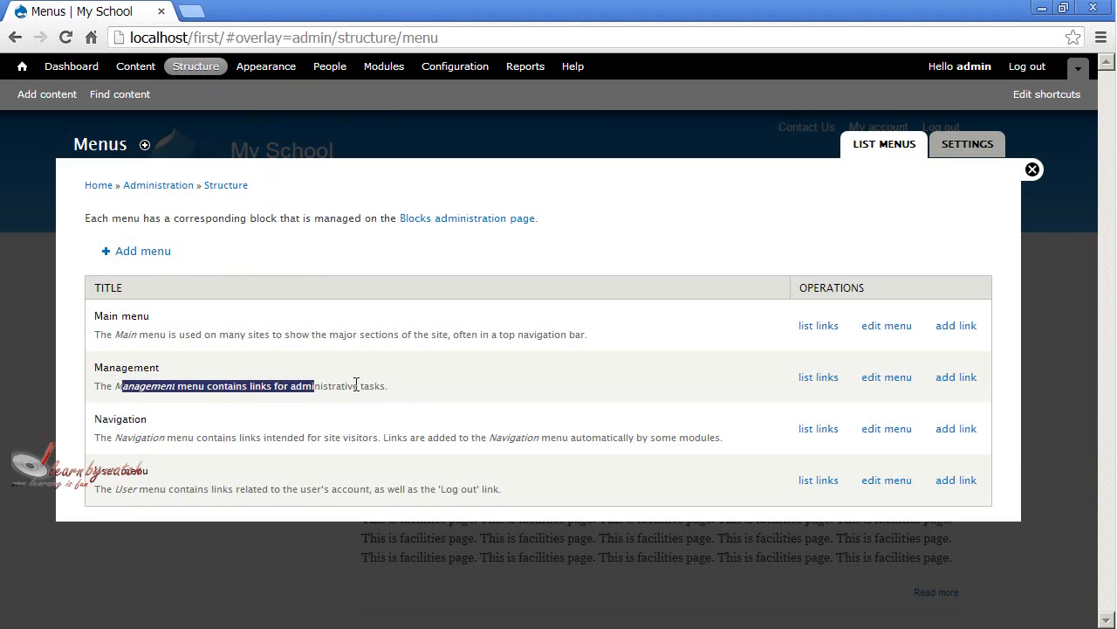
{"action": "left_click", "coordinate": [356, 385]}
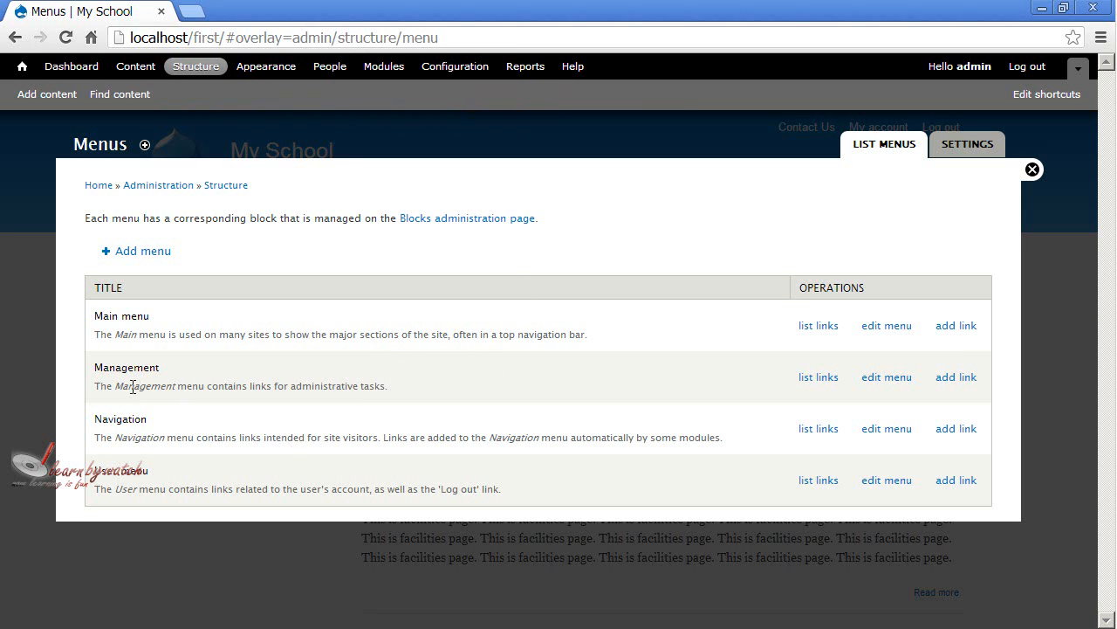
List the Management menu's links and look through the whole hierarchy of administrative entries.
{"action": "left_click", "coordinate": [819, 384]}
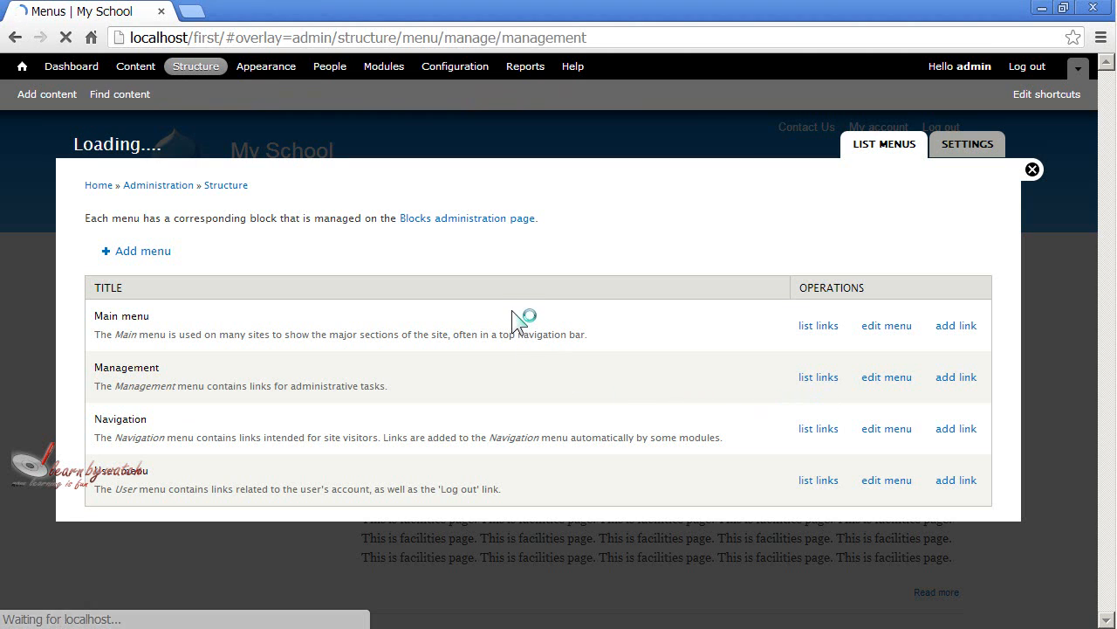
{"action": "scroll", "coordinate": [219, 288], "scroll_direction": "down", "scroll_amount": 1}
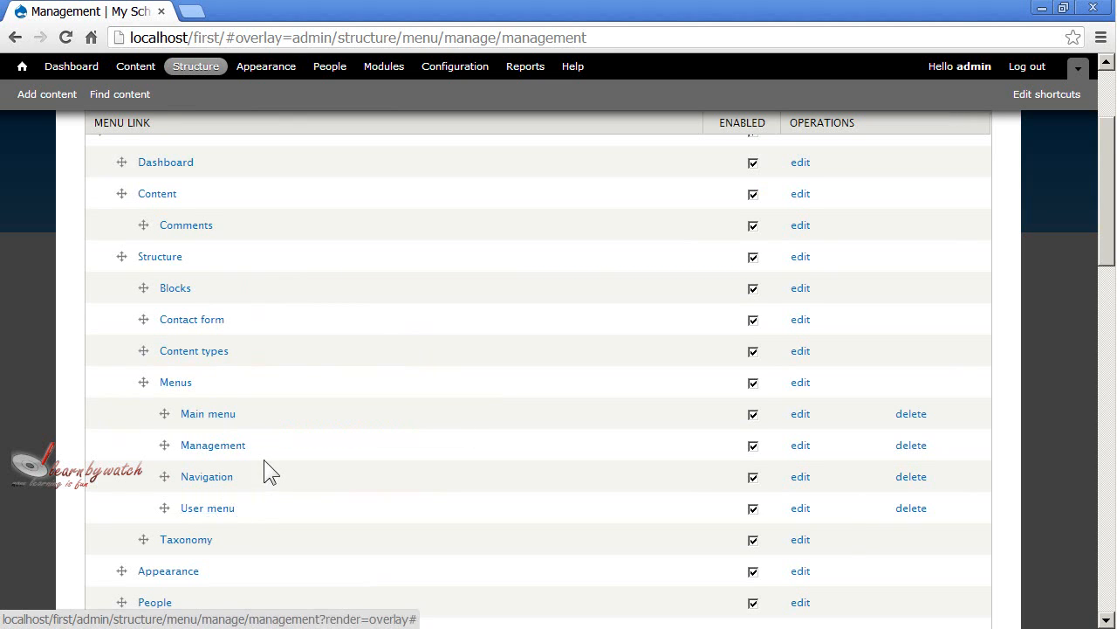
{"action": "scroll", "coordinate": [201, 440], "scroll_direction": "down", "scroll_amount": 2}
{"action": "scroll", "coordinate": [197, 428], "scroll_direction": "down", "scroll_amount": 12}
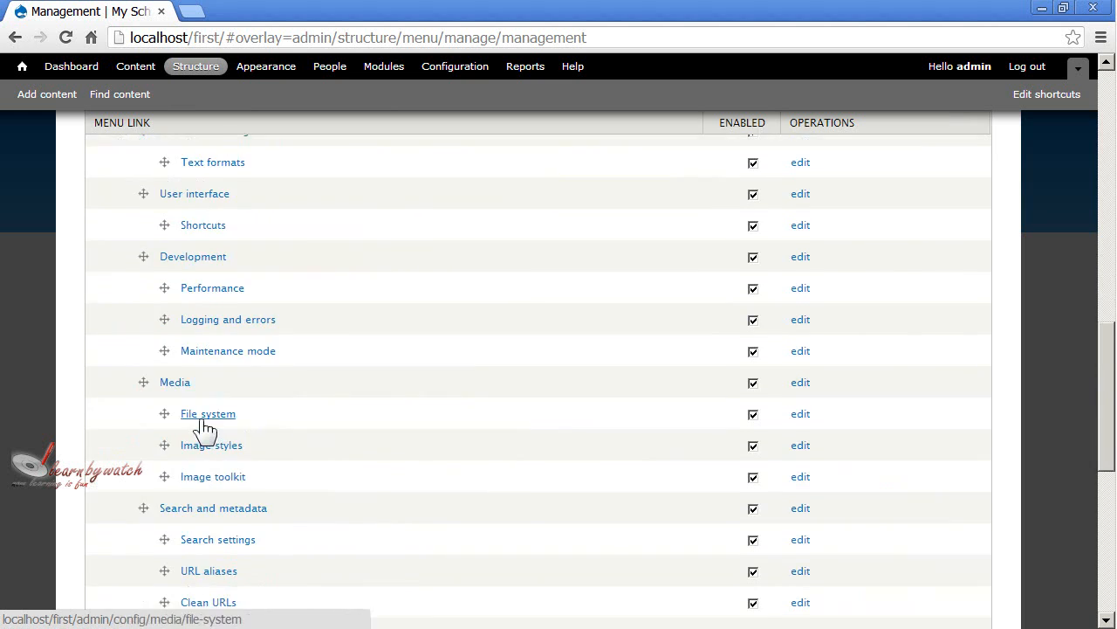
{"action": "scroll", "coordinate": [180, 428], "scroll_direction": "down", "scroll_amount": 2}
{"action": "scroll", "coordinate": [326, 437], "scroll_direction": "up", "scroll_amount": 15}
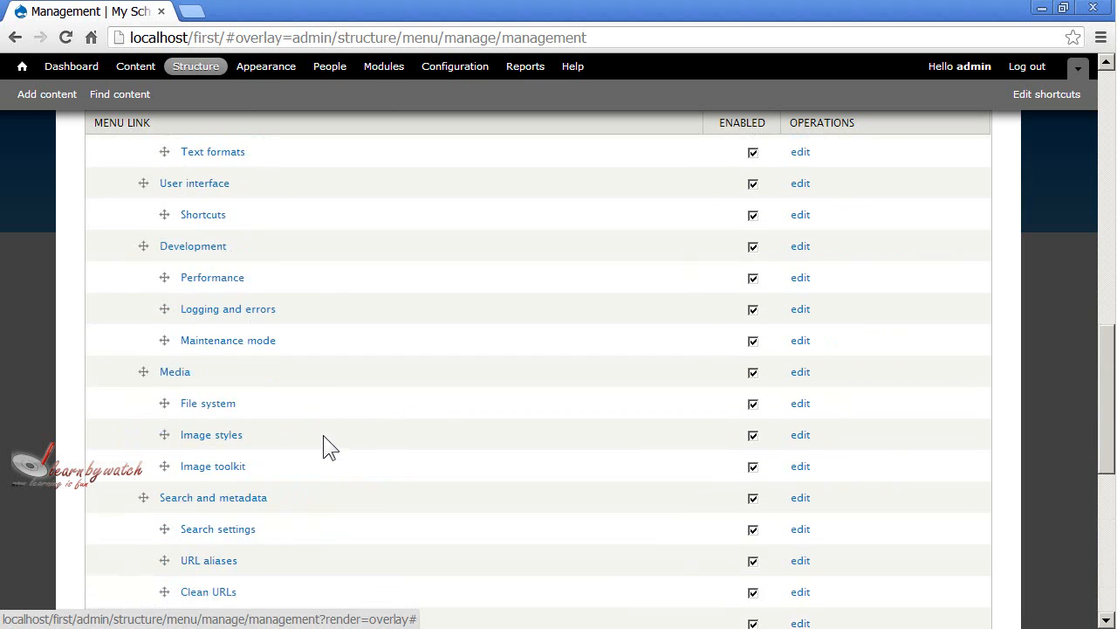
{"action": "scroll", "coordinate": [317, 433], "scroll_direction": "up", "scroll_amount": 2}
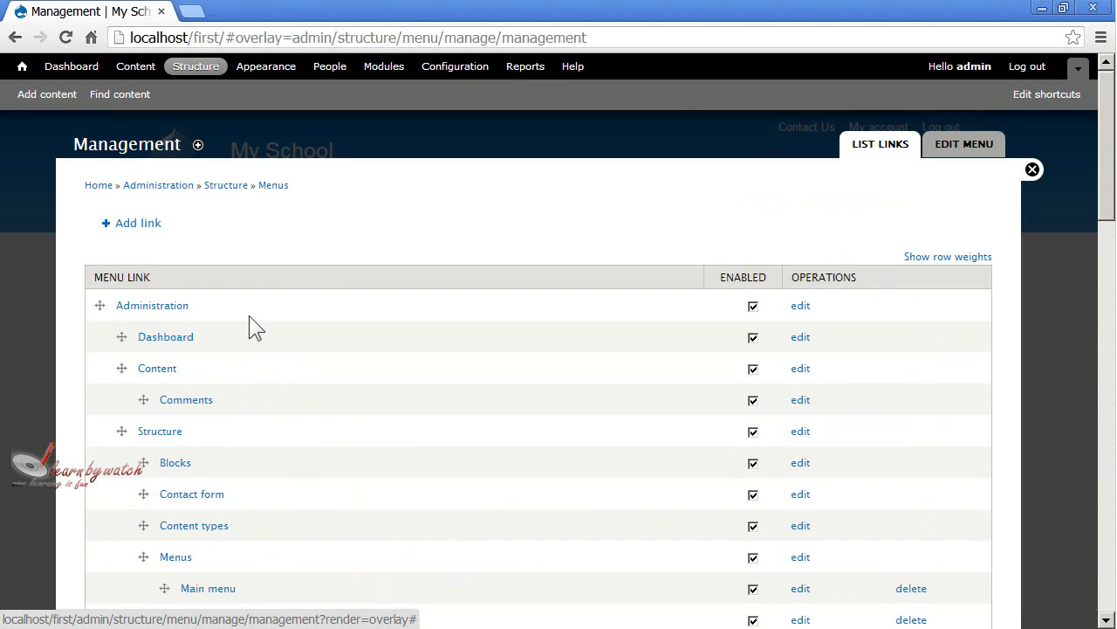